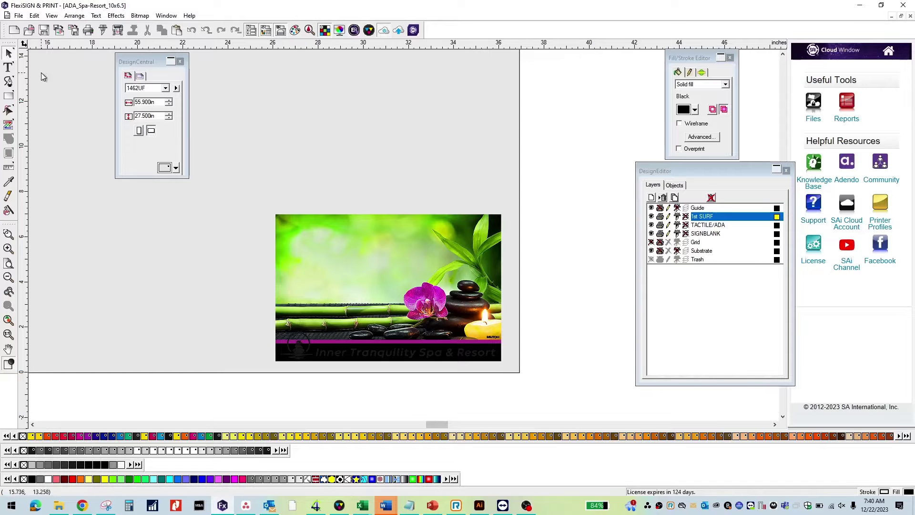
Type SANCTUARY in Arial above the spa photo and drag a copy just below it.
left_click(8, 67)
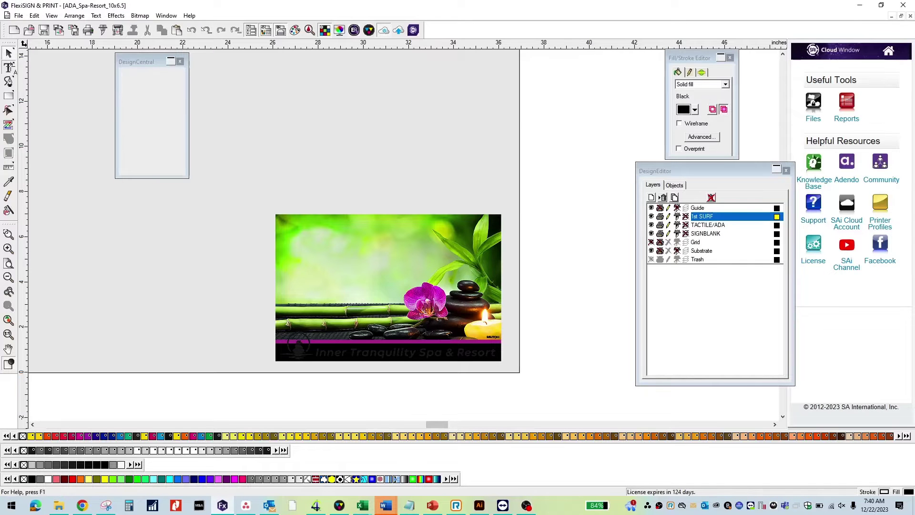
left_click(290, 152)
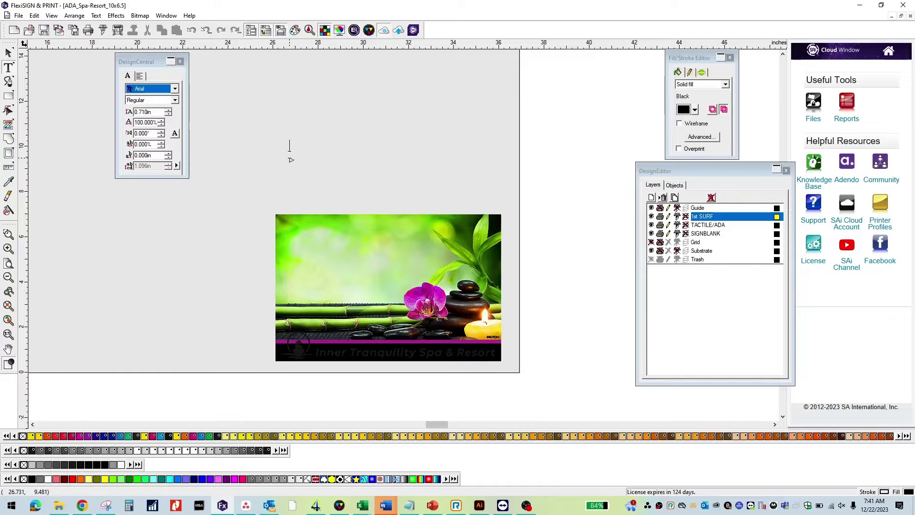
type("SANCTUA")
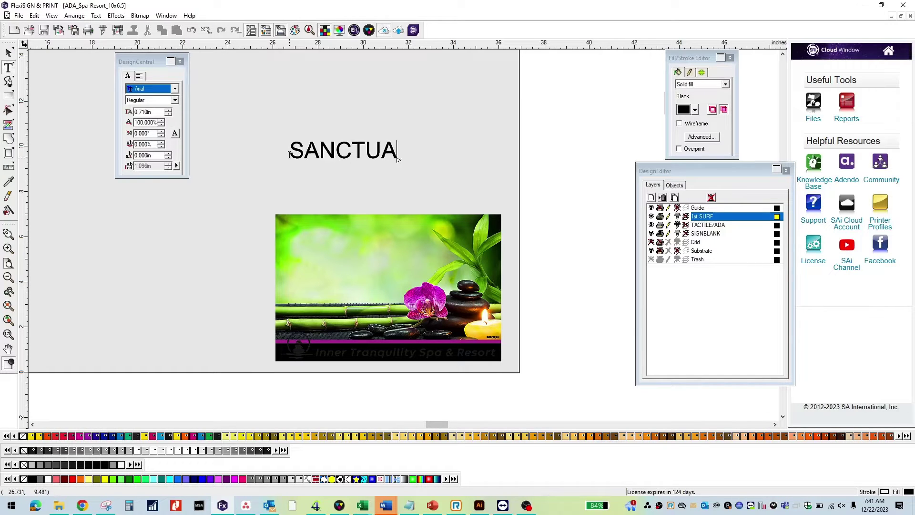
type("RY")
left_click(10, 54)
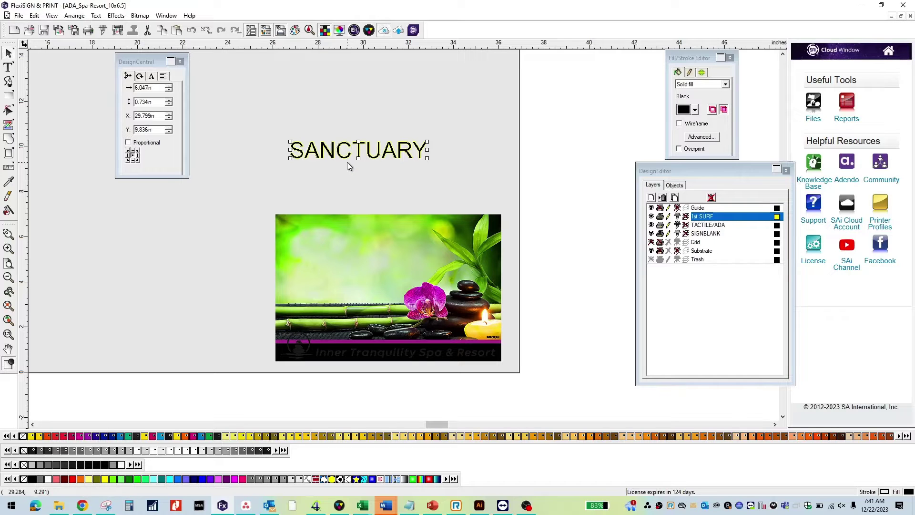
left_click_drag(429, 187, 307, 181)
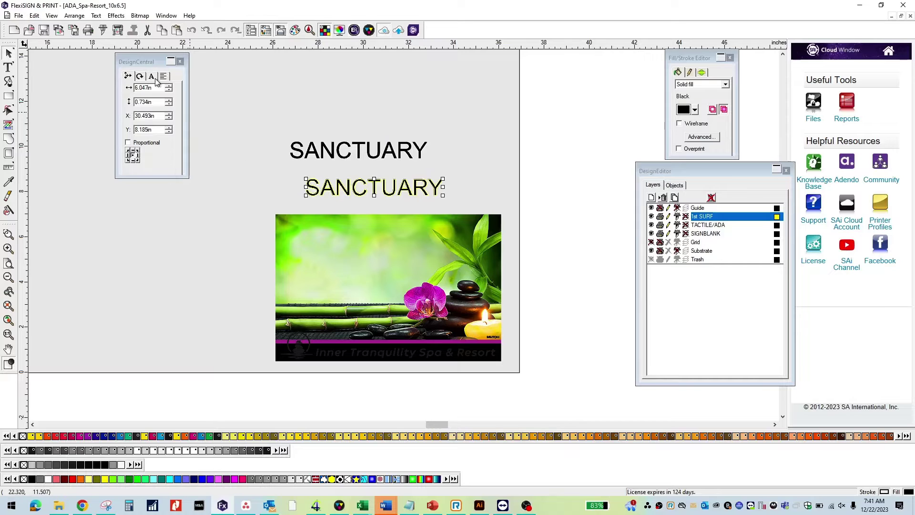
Convert the lower SANCTUARY copy into Grade 2 Braille dots, then select both objects.
left_click(95, 16)
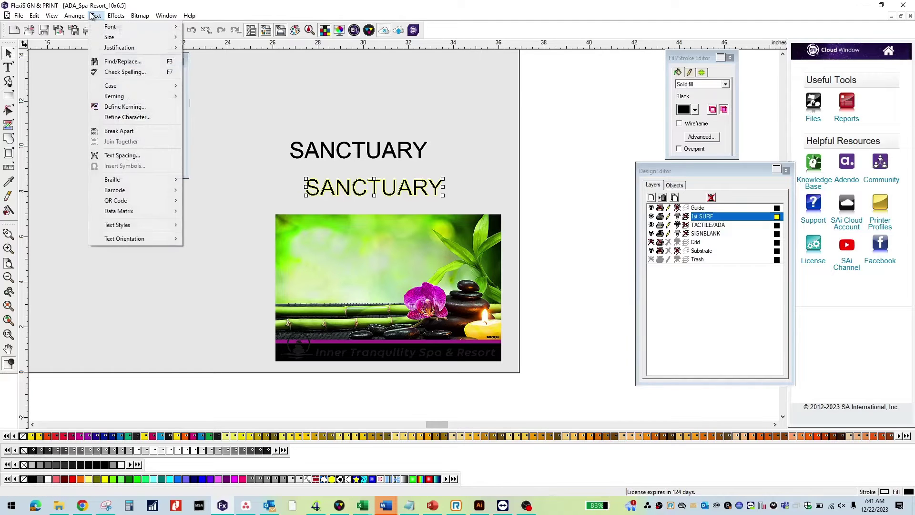
mouse_move(113, 183)
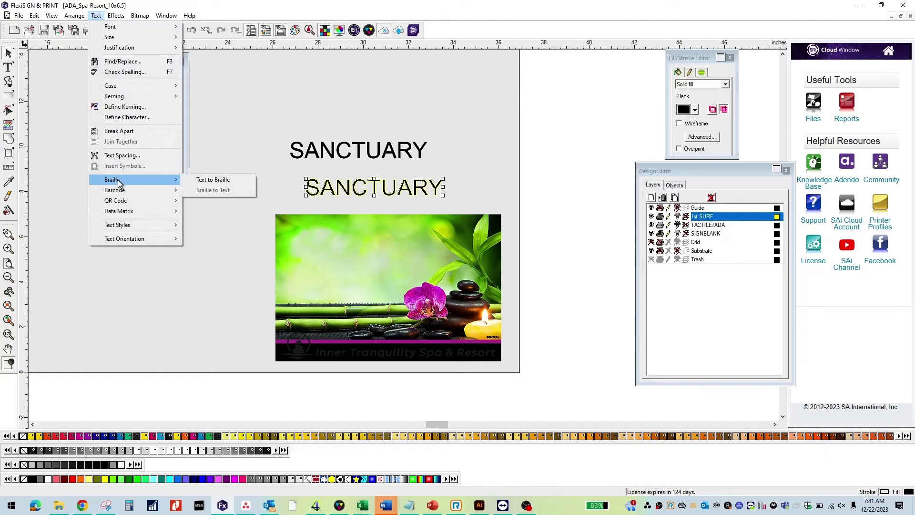
left_click(205, 180)
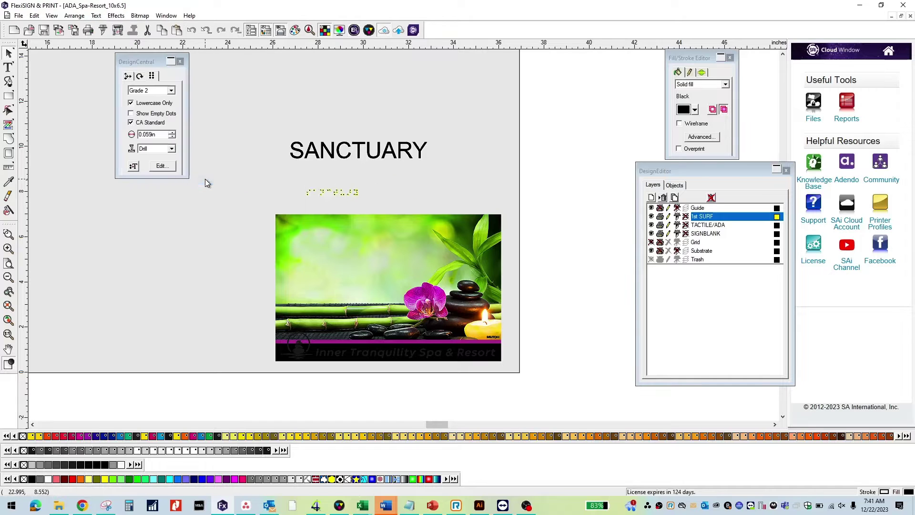
left_click(274, 181)
left_click_drag(280, 135, 388, 205)
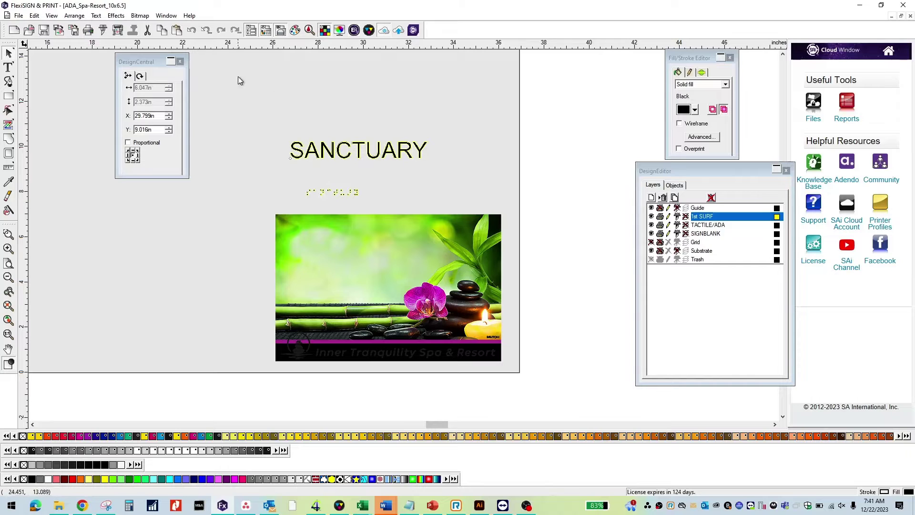
Left-align the Braille dots with the SANCTUARY text.
left_click(76, 17)
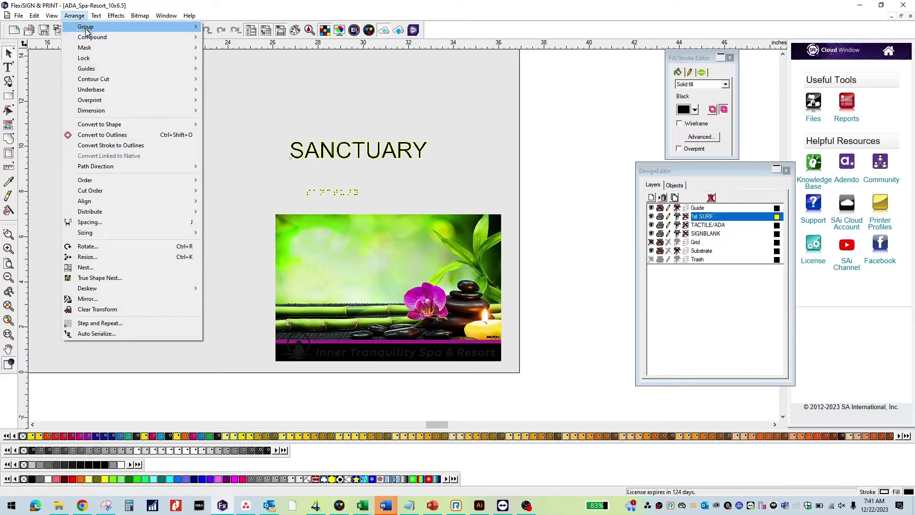
mouse_move(109, 202)
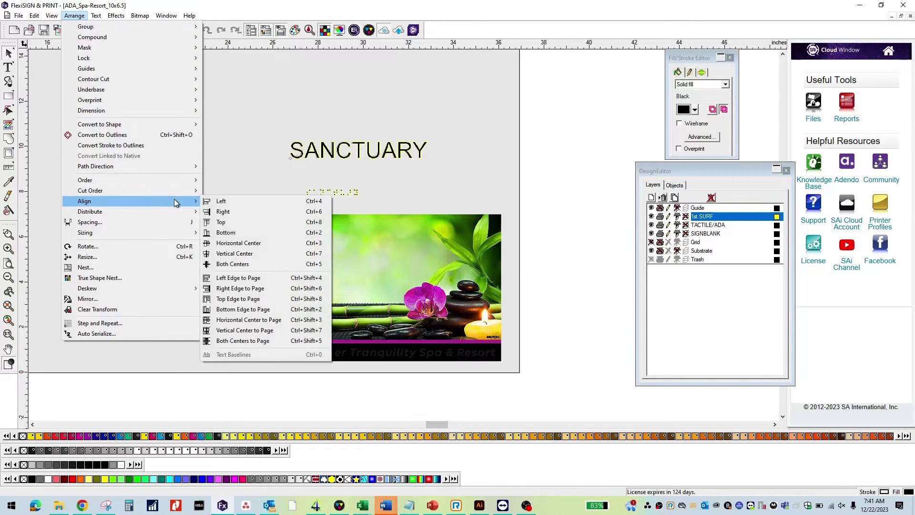
left_click(230, 202)
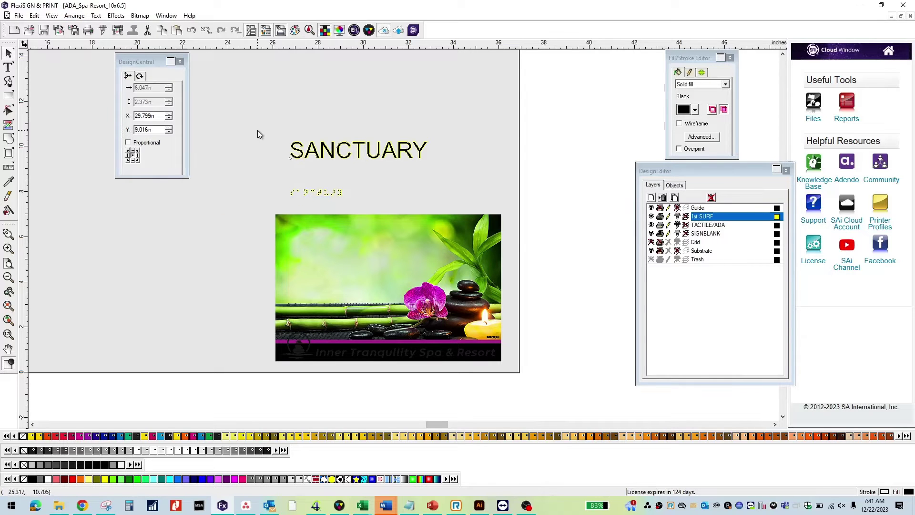
Set the spacing between SANCTUARY and its Braille to 0.375 in.
left_click_drag(257, 134, 388, 204)
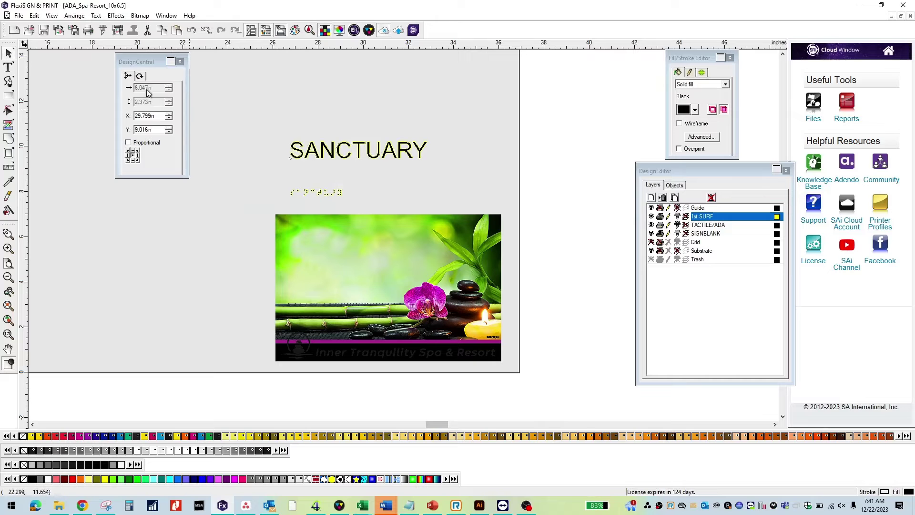
left_click(72, 16)
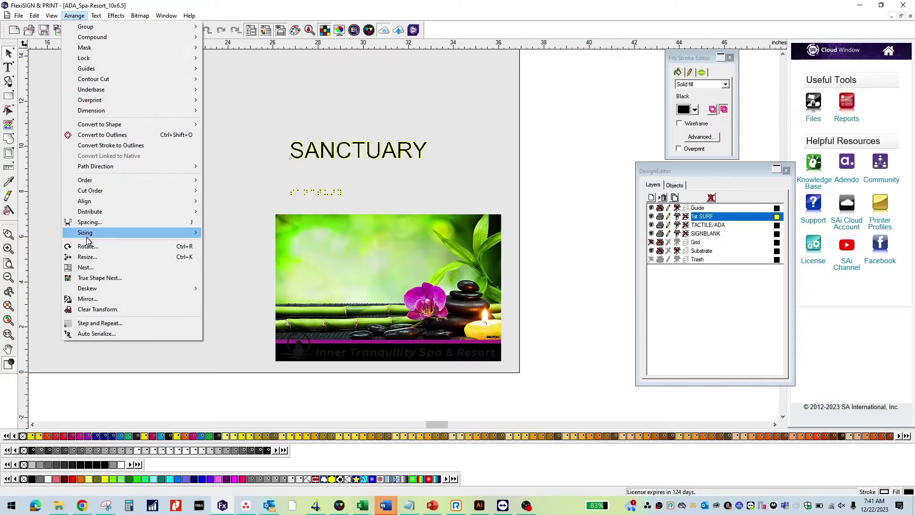
left_click(90, 221)
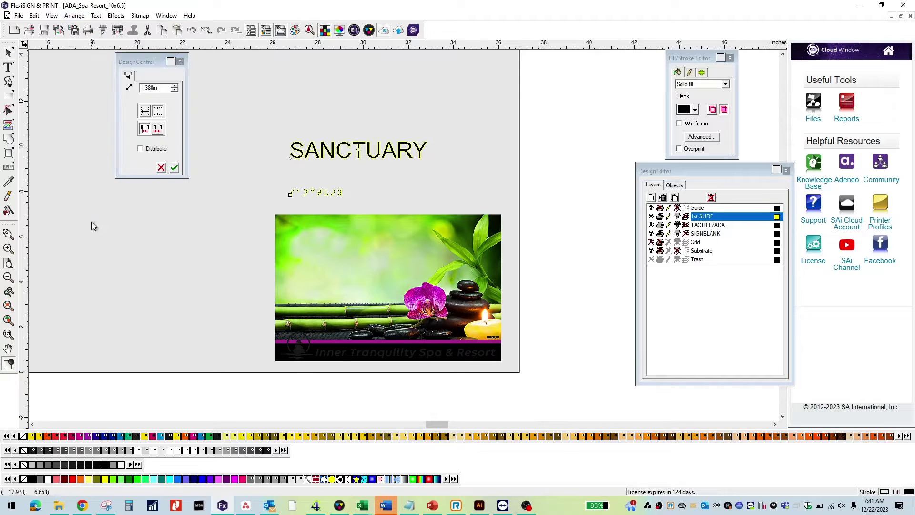
left_click(154, 89)
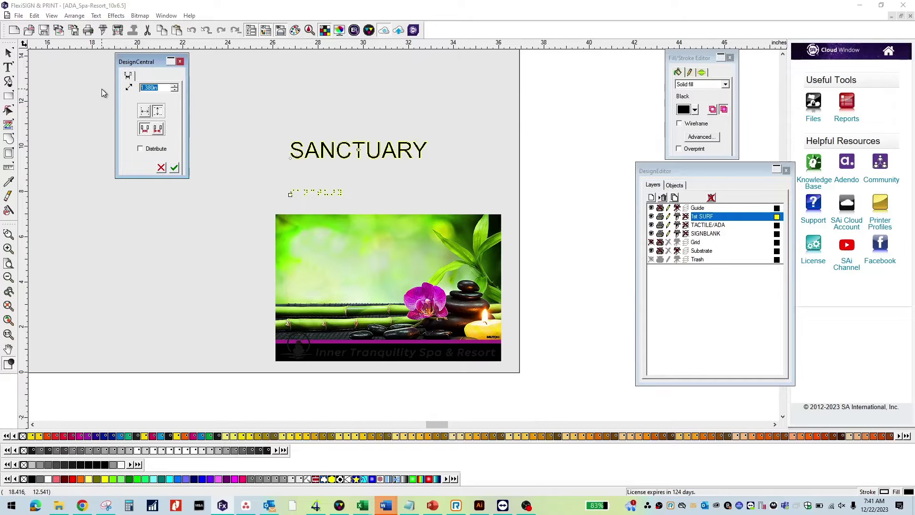
type(".375")
left_click(175, 168)
Place SANCTUARY and its Braille together on the spa photo's upper left.
left_click(239, 164)
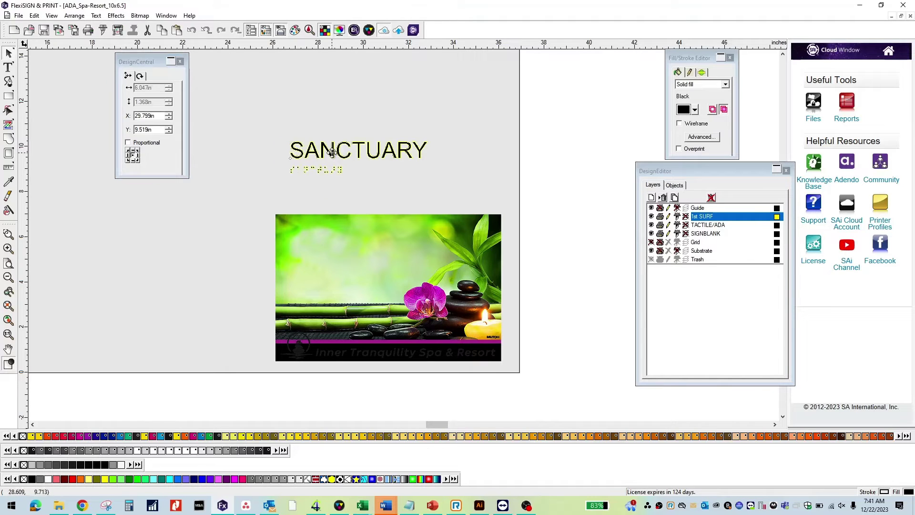
left_click_drag(332, 152, 332, 241)
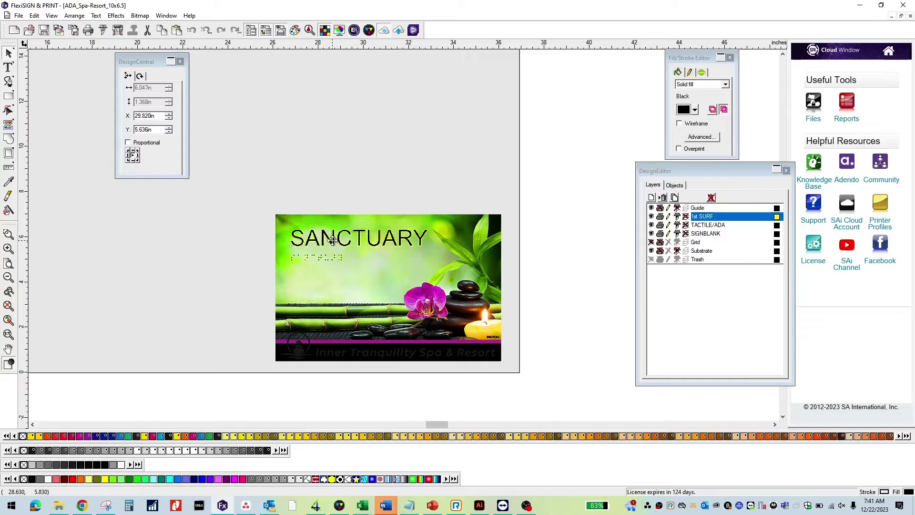
left_click(244, 152)
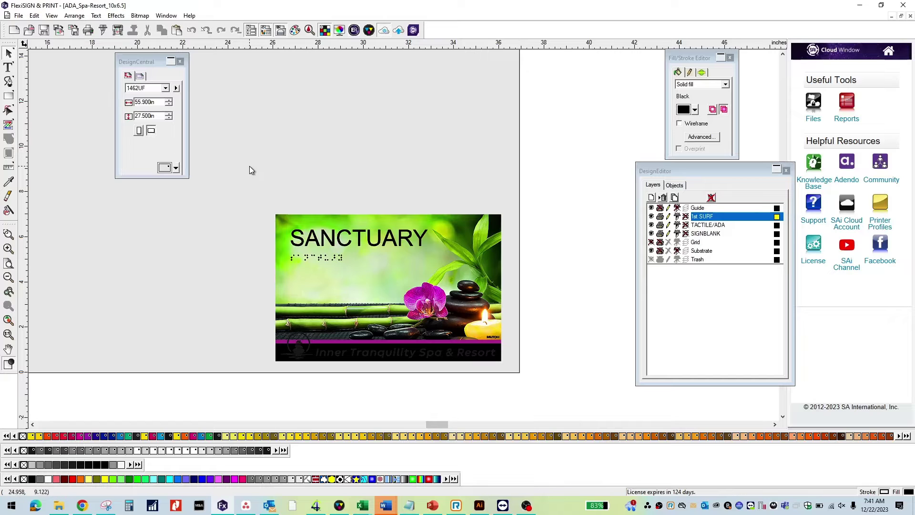
left_click(318, 241)
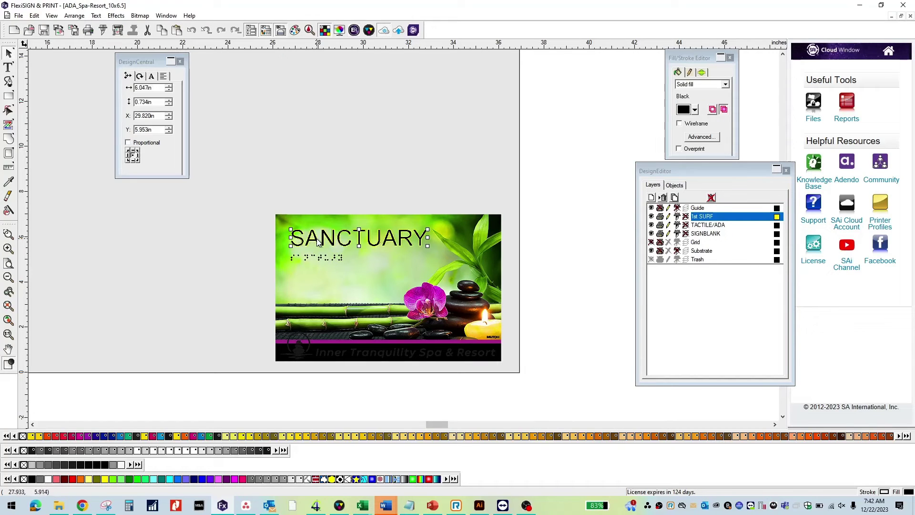
Paste a copy of SANCTUARY onto the TACTILE/ADA layer above the photo.
left_click(726, 226)
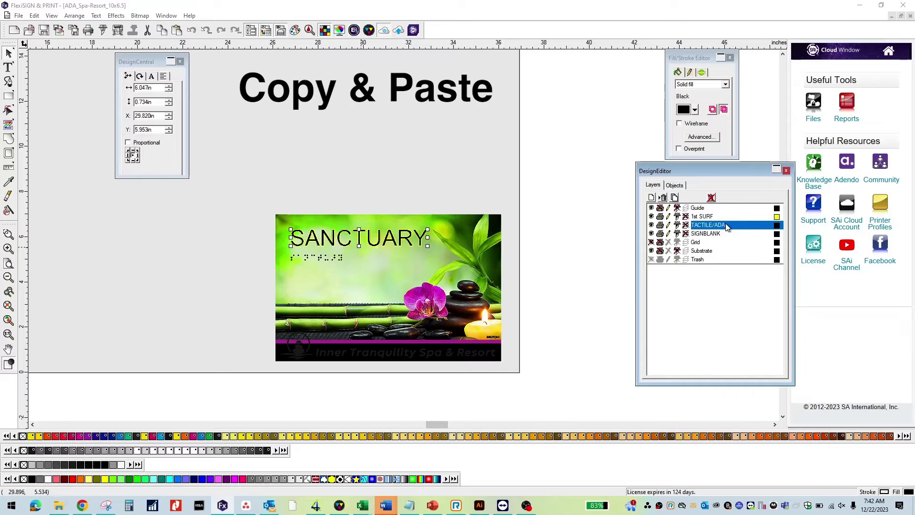
left_click(308, 170)
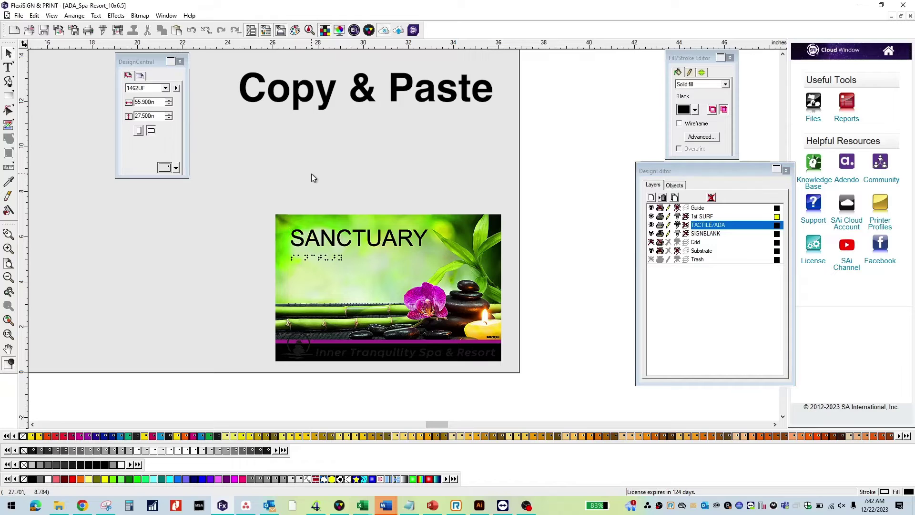
key("ctrl+v")
left_click(290, 175)
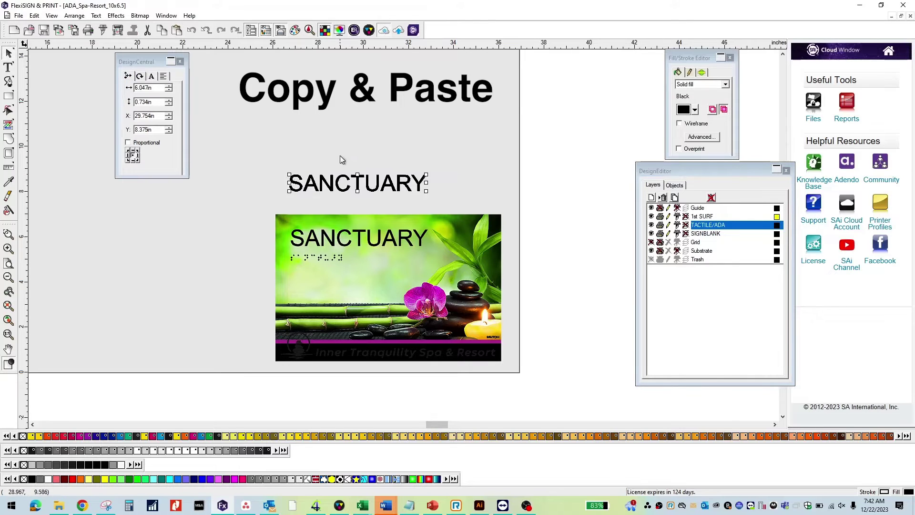
Fill the pasted SANCTUARY copy with the ADA CMYK 1% swatch.
left_click_drag(279, 165, 442, 199)
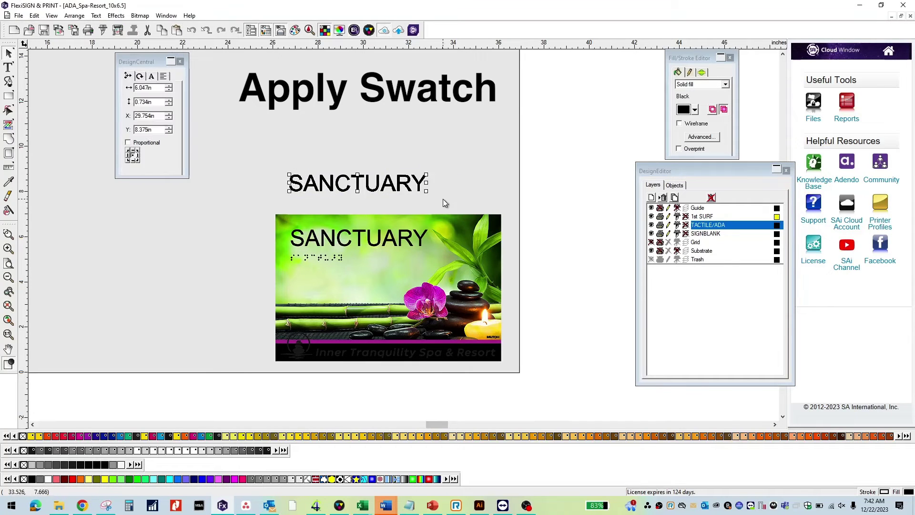
left_click(695, 109)
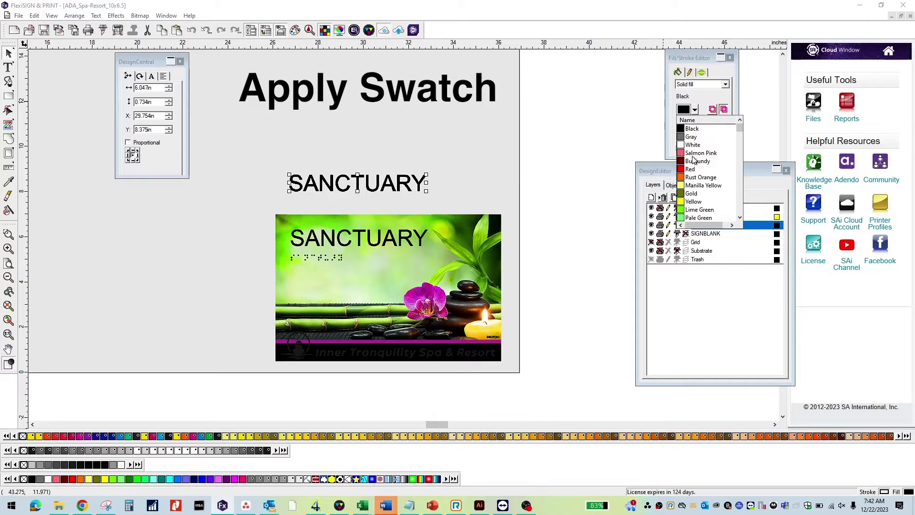
scroll(694, 162, "down", 7)
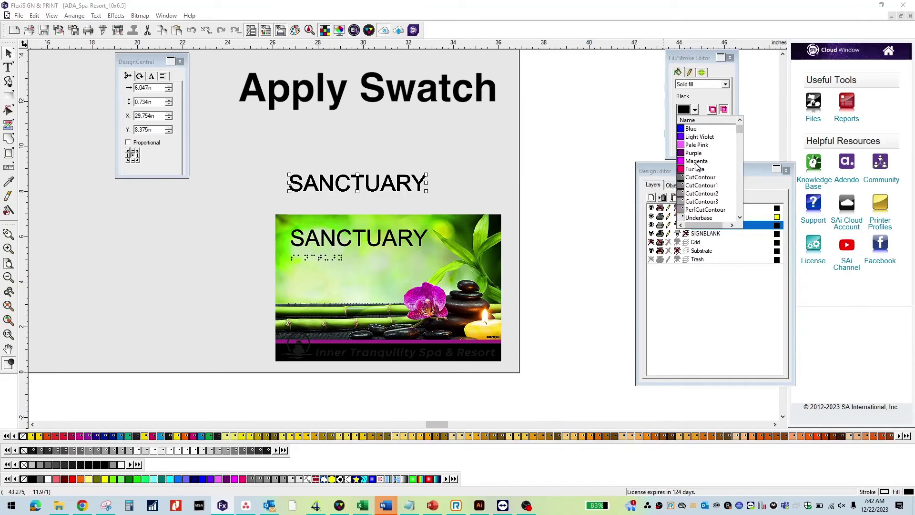
scroll(696, 165, "down", 3)
scroll(696, 166, "down", 5)
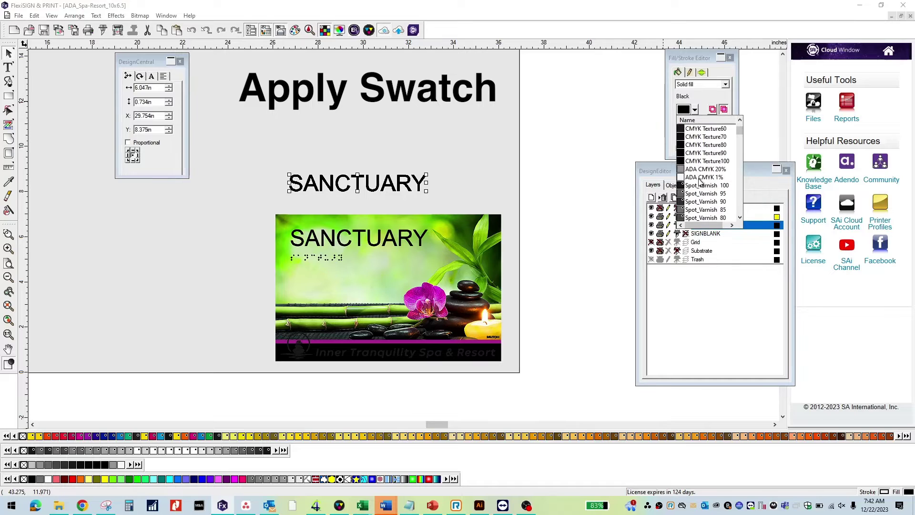
left_click(699, 182)
Center-align the near-white SANCTUARY copy over the black SANCTUARY with Ctrl+5.
left_click(357, 204)
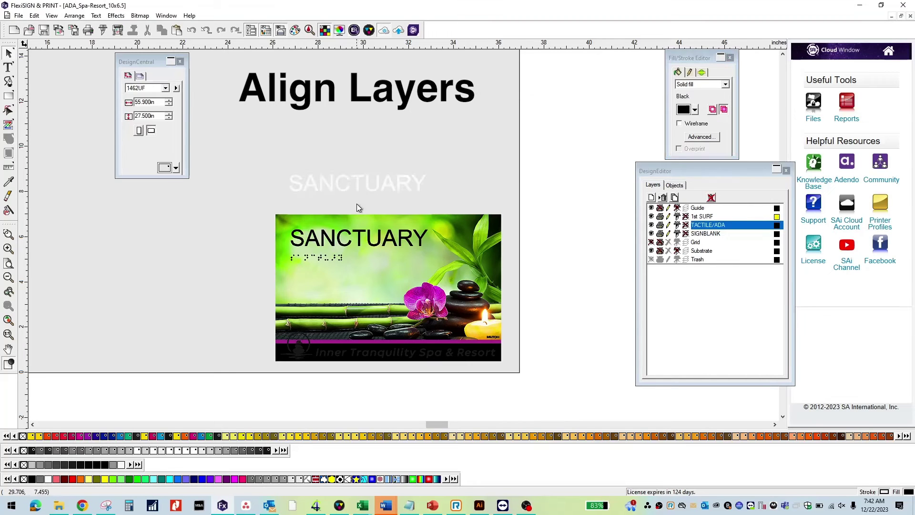
left_click(360, 243)
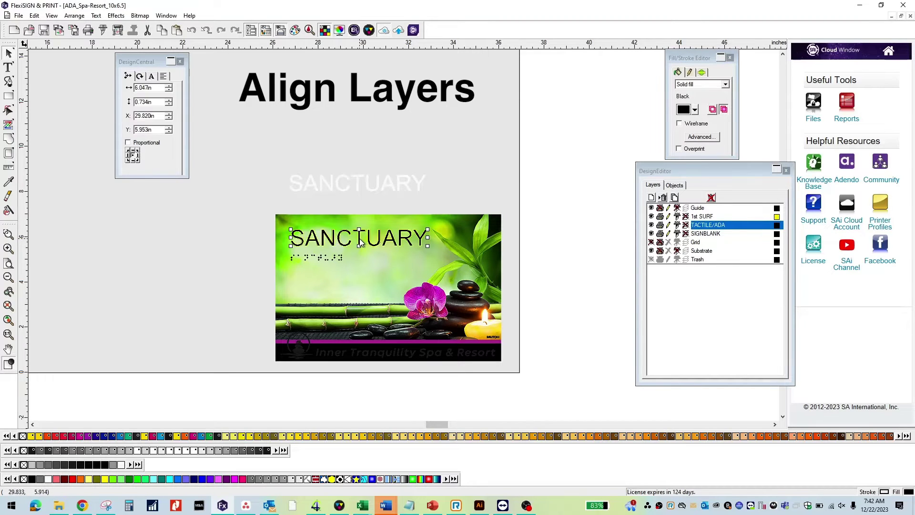
left_click(359, 184, "shift")
key("ctrl+5")
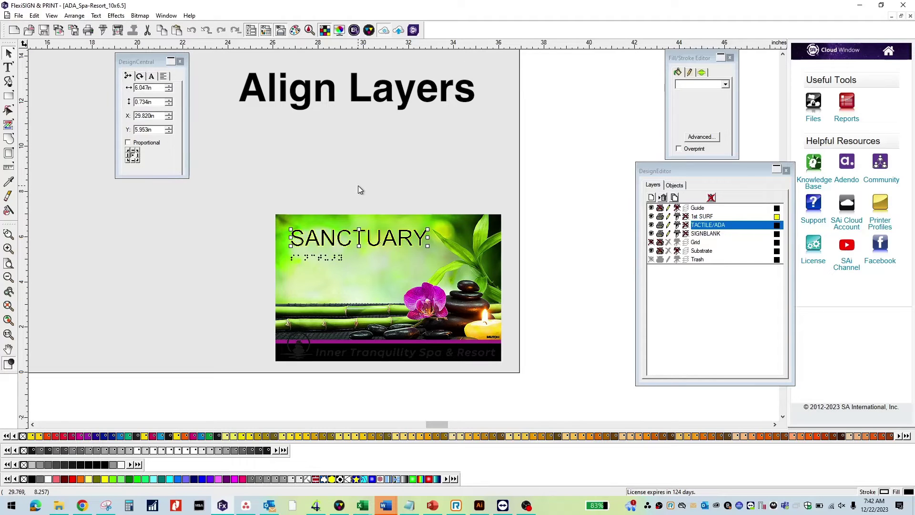
key("Escape")
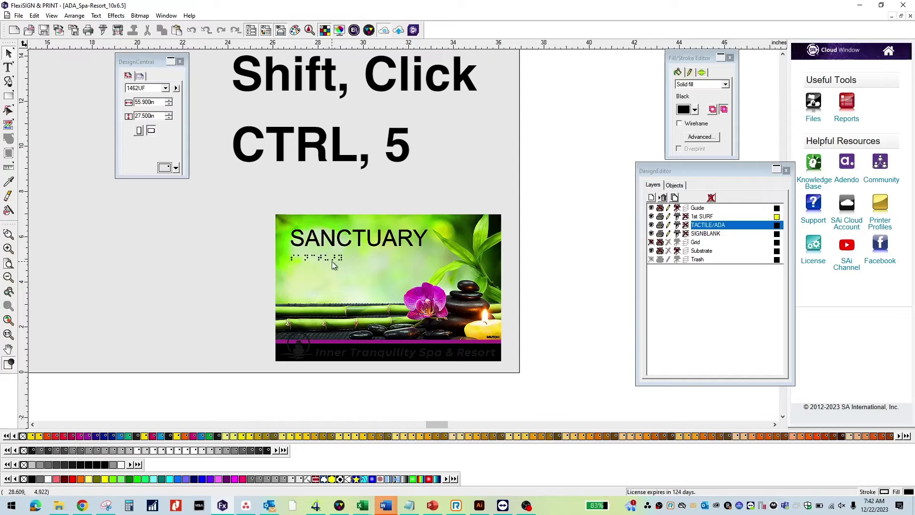
left_click(334, 257)
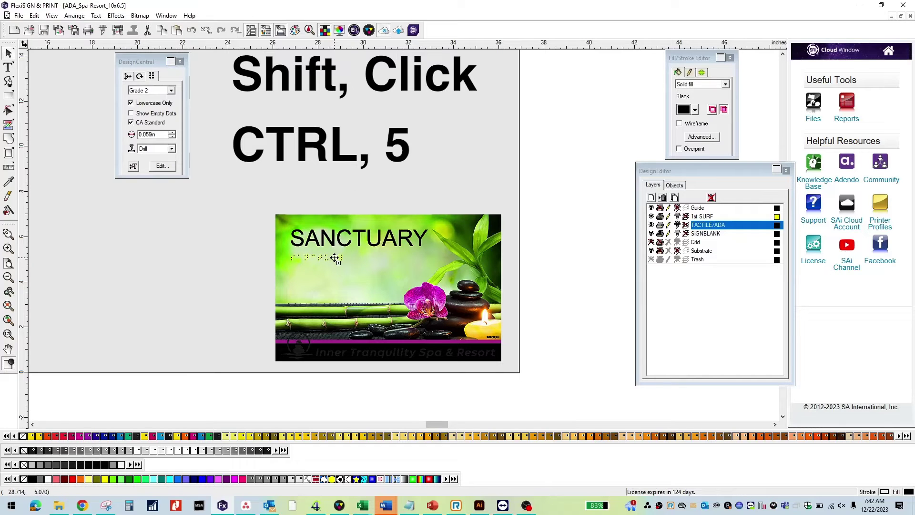
Duplicate the Braille dots and fill the copy with the ADA CMYK 1% swatch.
key("ctrl+c")
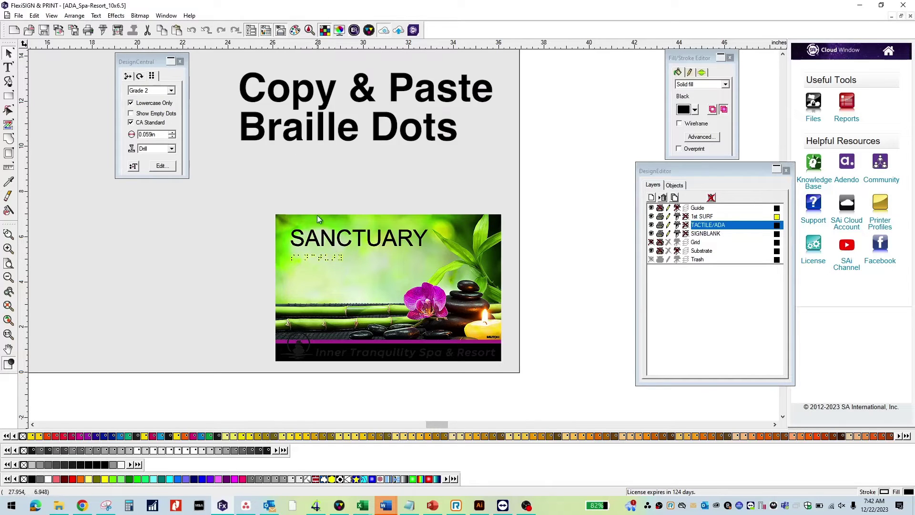
key("ctrl+v")
left_click(296, 184)
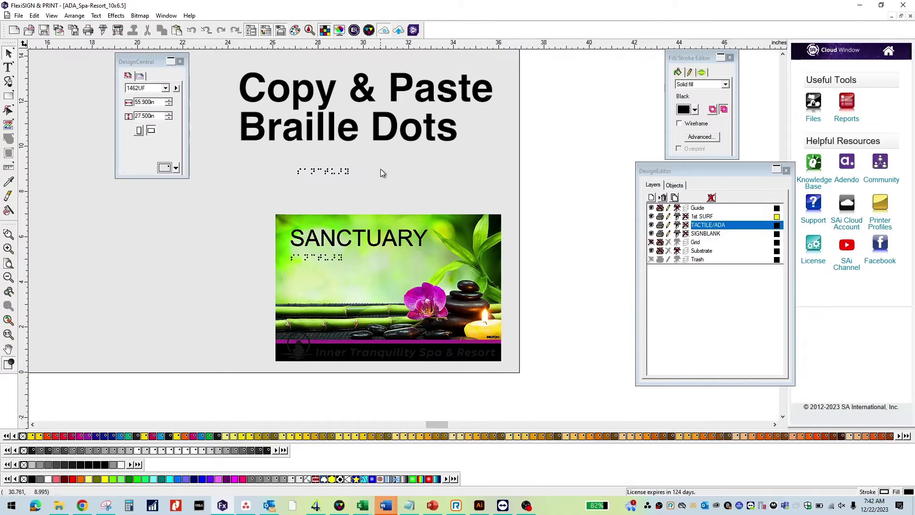
left_click_drag(368, 175, 271, 151)
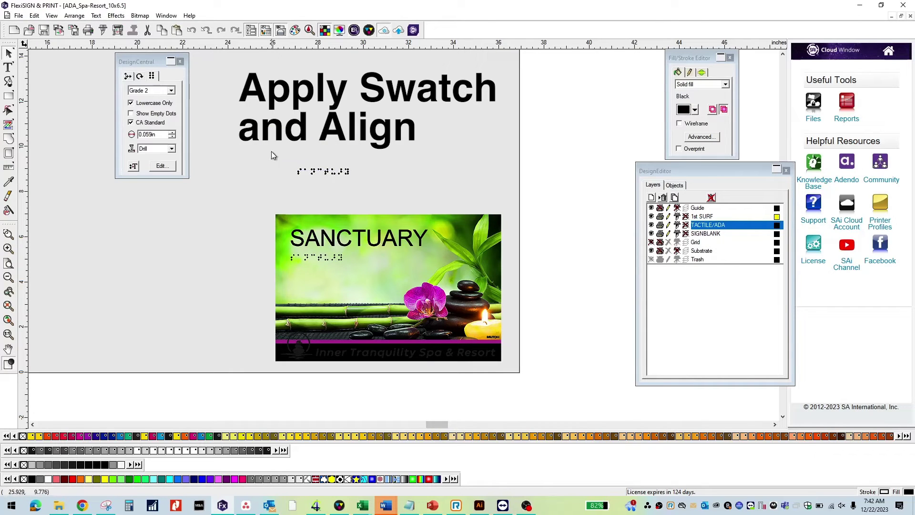
left_click(694, 109)
scroll(696, 172, "down", 10)
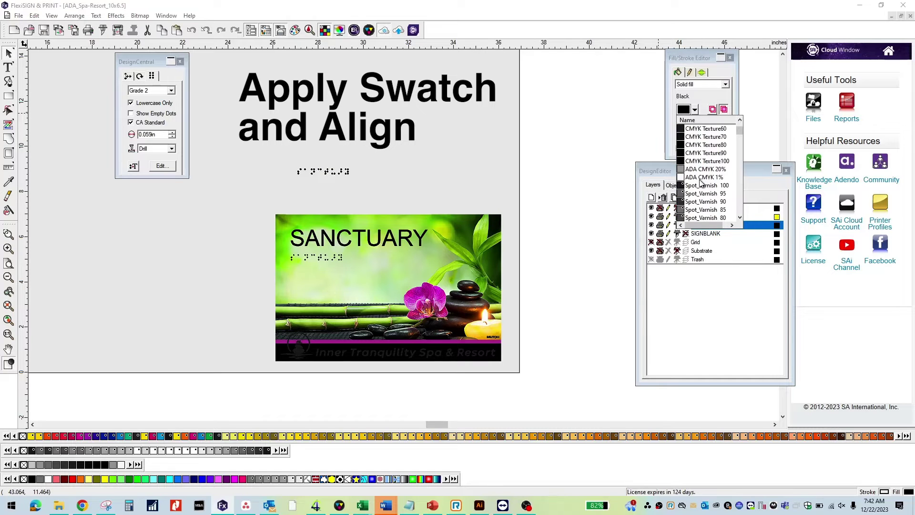
left_click(699, 180)
Center-align the light Braille copy over the original, briefly hiding 1st SURF to check.
left_click(435, 184)
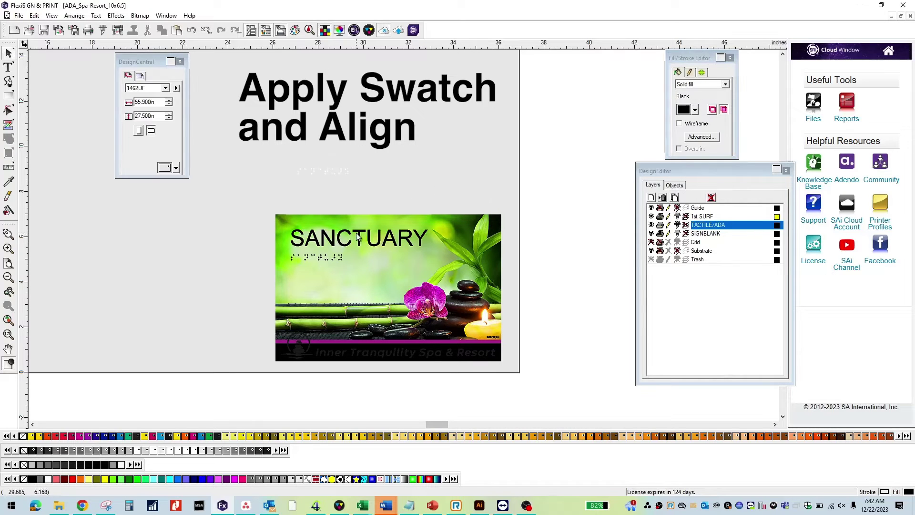
left_click(335, 261)
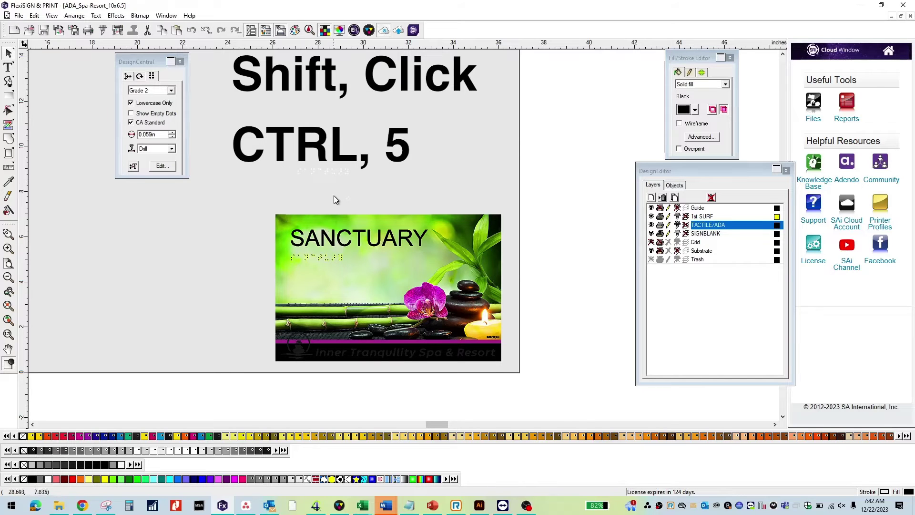
left_click(326, 171, "shift")
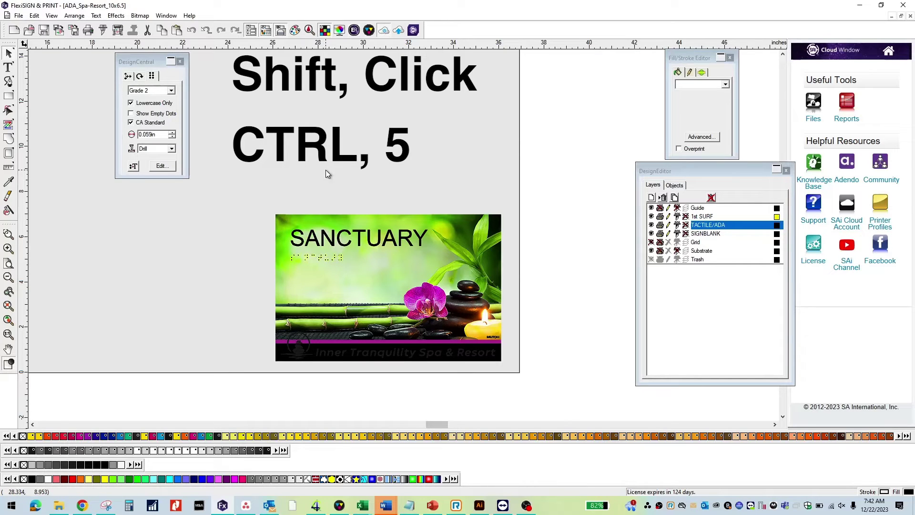
key("ctrl+5")
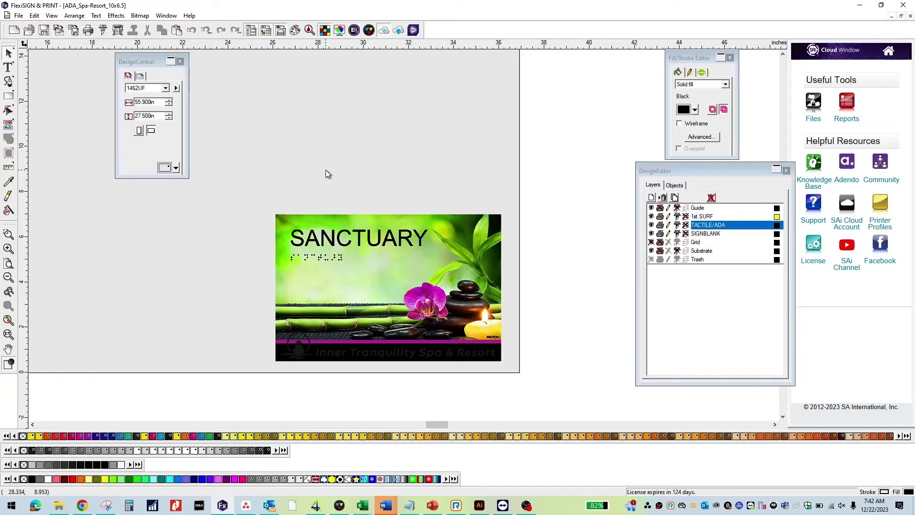
left_click(651, 217)
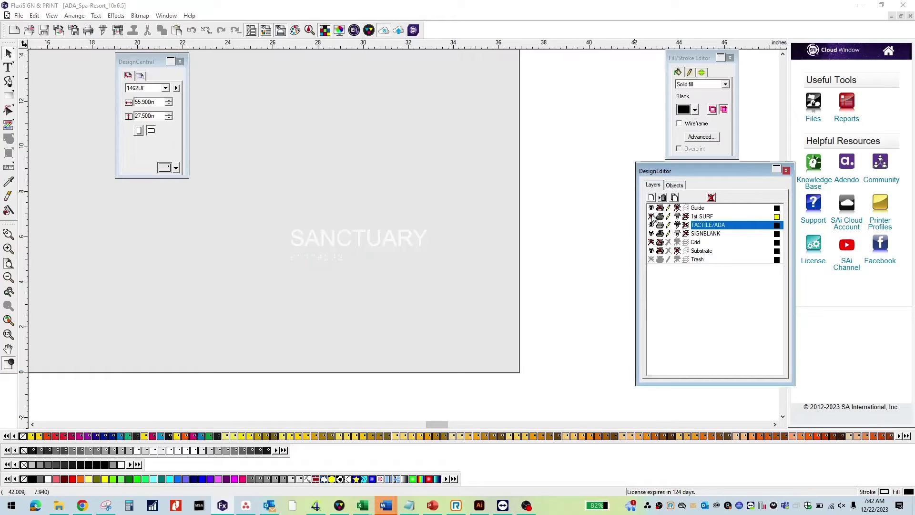
left_click(651, 217)
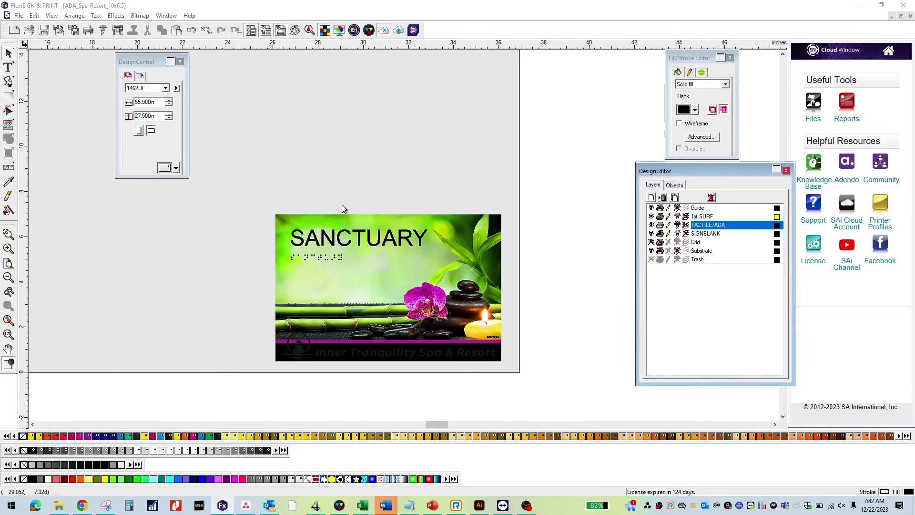
left_click(332, 242)
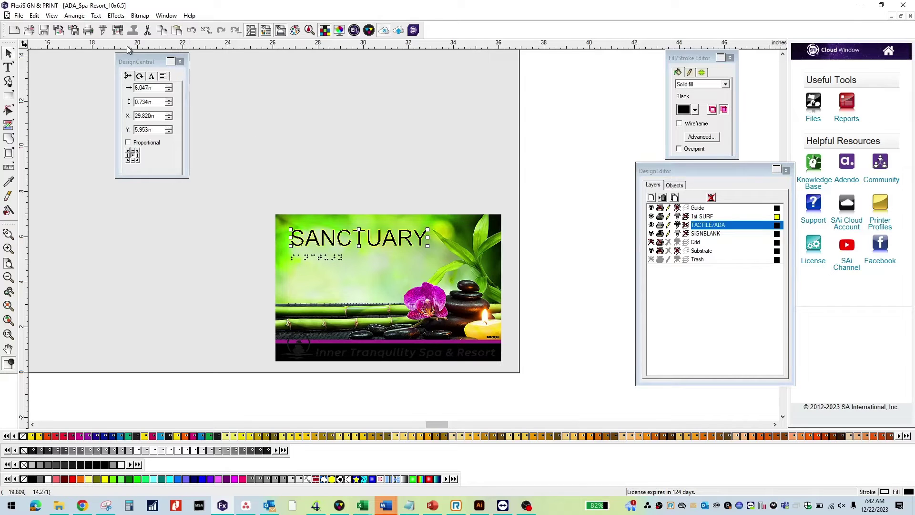
Add a 0.003 in outline to the tactile SANCTUARY, keeping the original shapes.
left_click(115, 16)
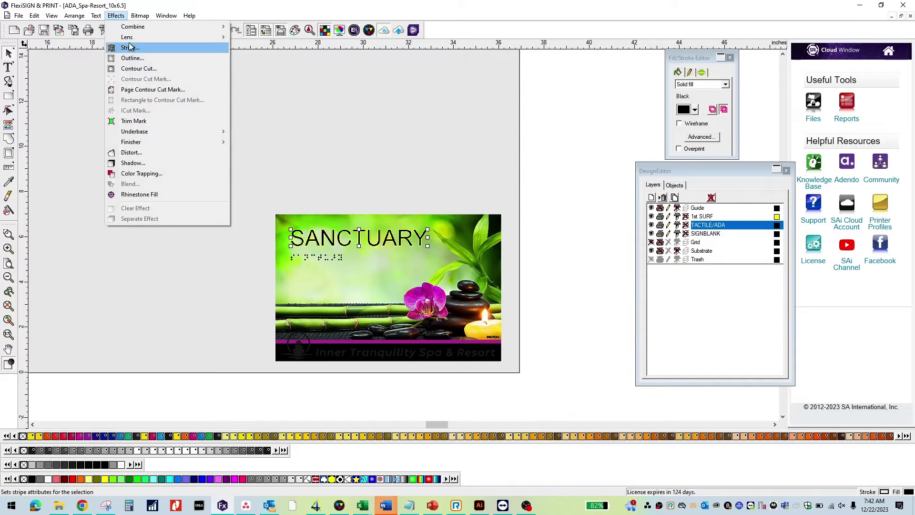
left_click(130, 57)
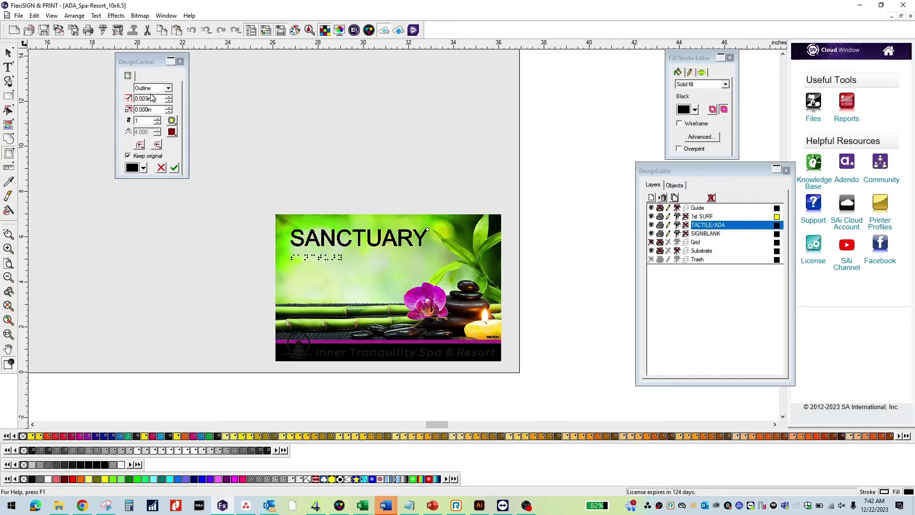
left_click(147, 99)
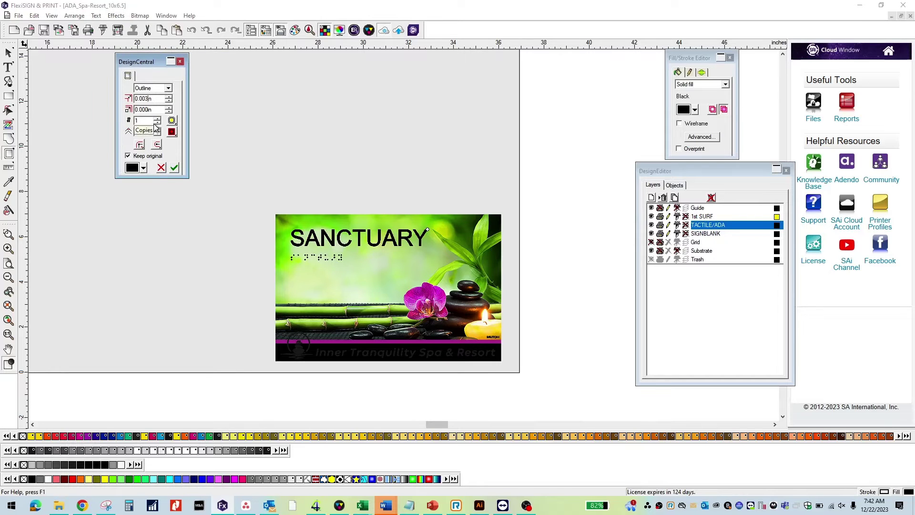
key("BackSpace")
left_click(172, 169)
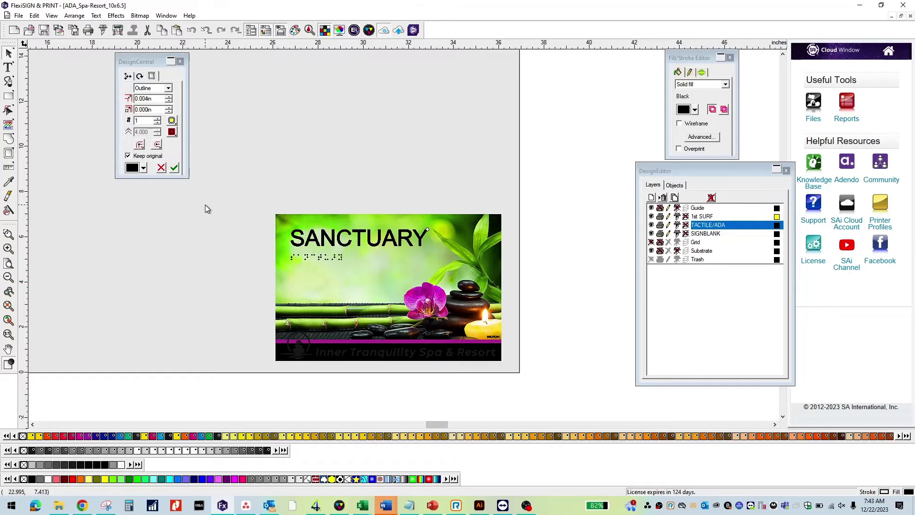
Add the same 0.003 in outline to the Braille dots, keeping the originals.
left_click(316, 256)
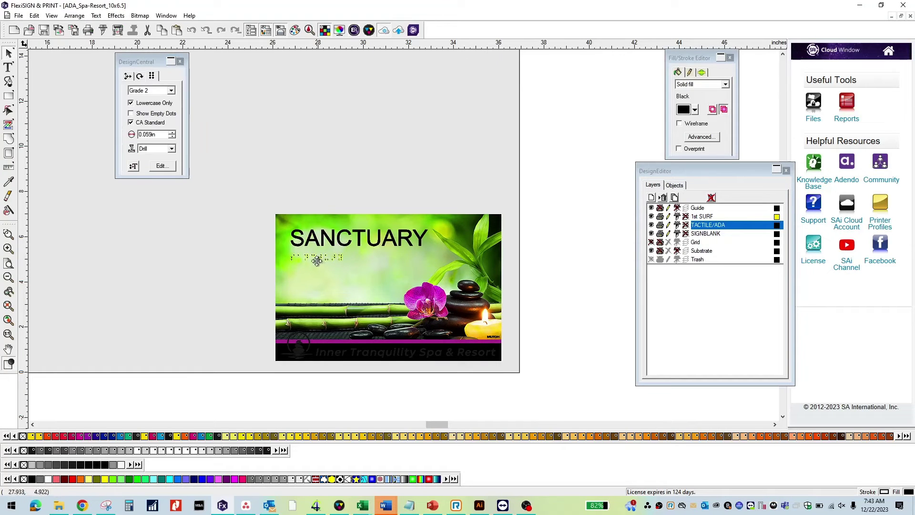
left_click(116, 15)
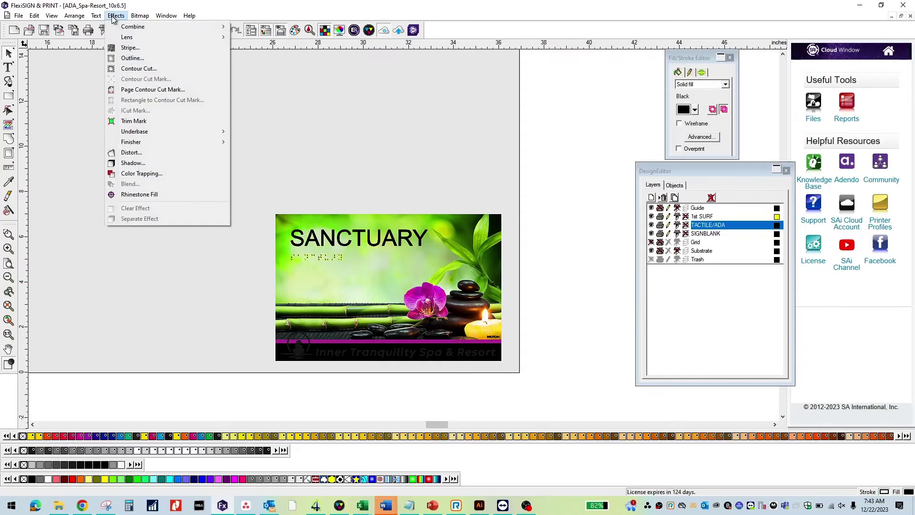
left_click(137, 59)
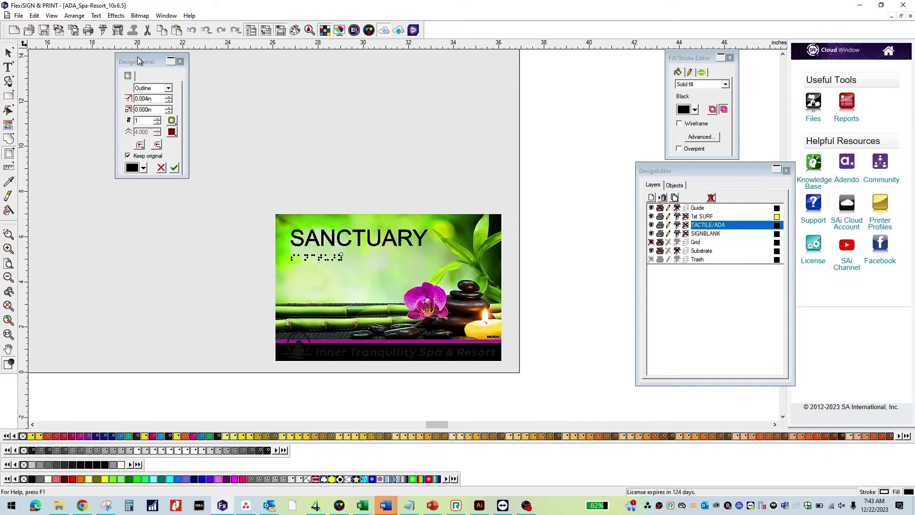
left_click(150, 99)
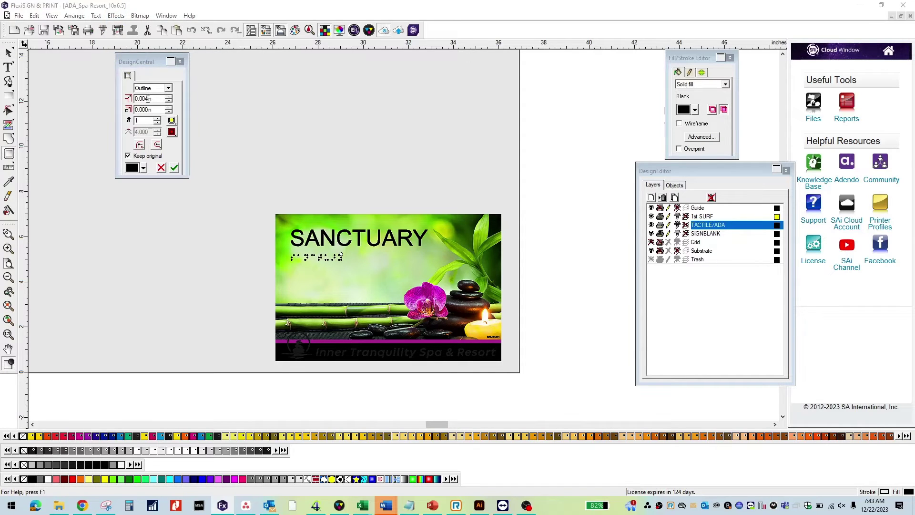
key("BackSpace")
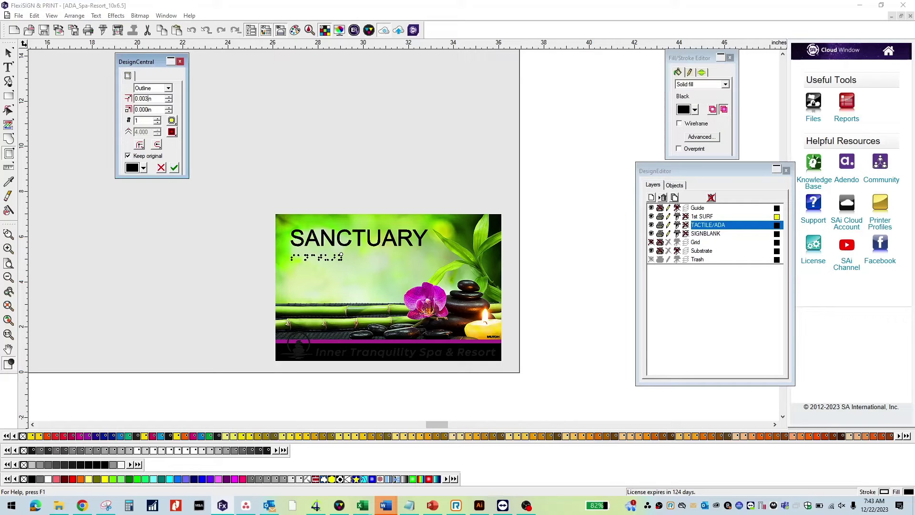
left_click(174, 167)
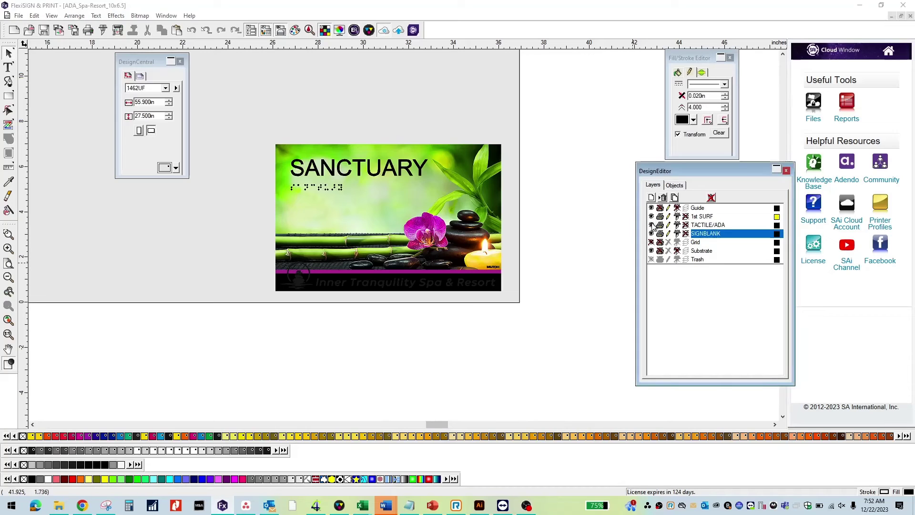
Hide 1st SURF and send the sign to VerteLith using XPJ-1462UF_1_ADA Build-Up Pass.
left_click(651, 216)
left_click_drag(231, 106, 415, 261)
left_click(369, 30)
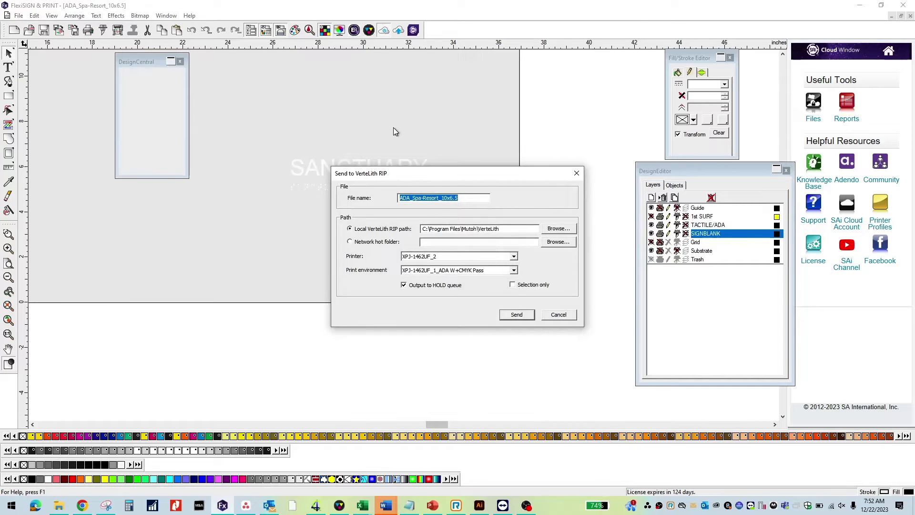
left_click(438, 270)
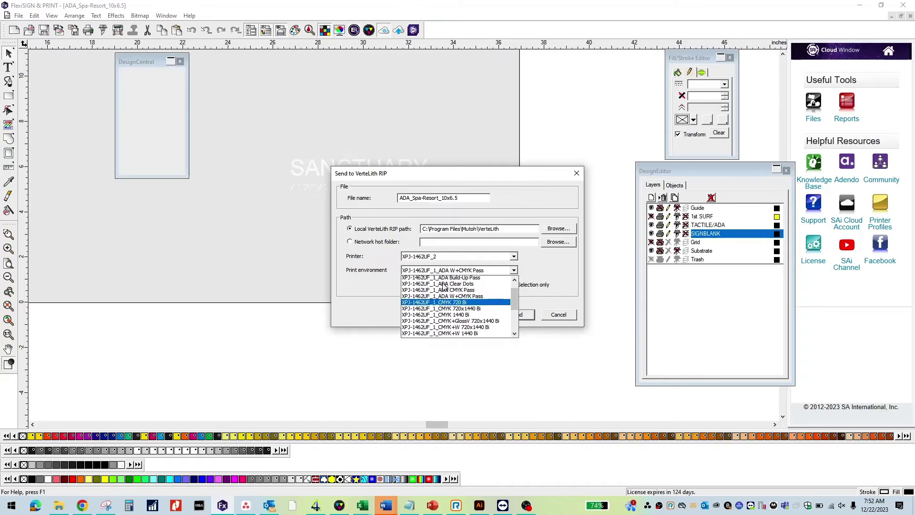
left_click(450, 293)
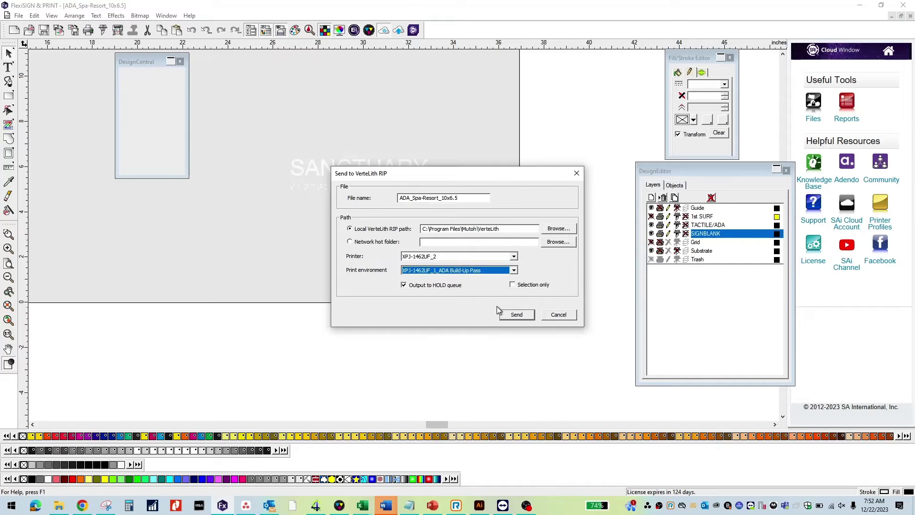
left_click(509, 317)
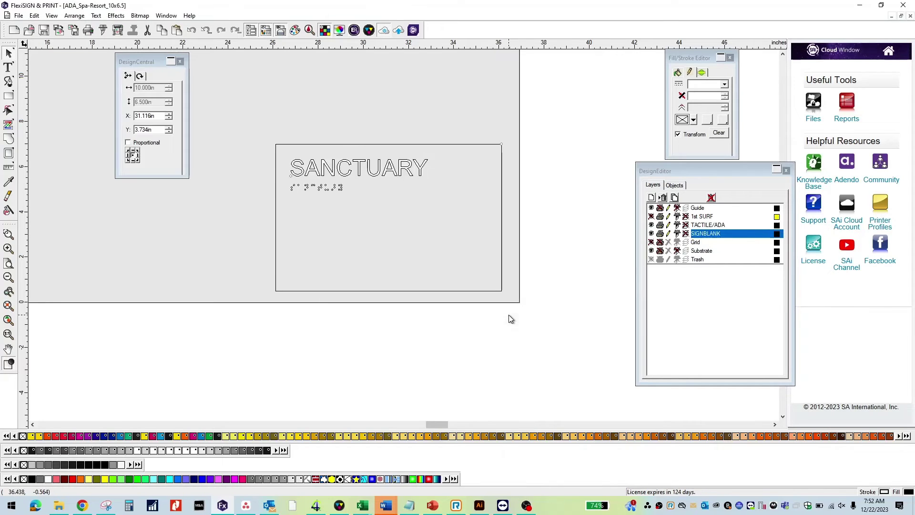
Show 1st SURF, hide TACTILE/ADA, and send to VerteLith using XPJ-1462UF_1_ADA W+CMYK Pass.
left_click(651, 216)
left_click(651, 225)
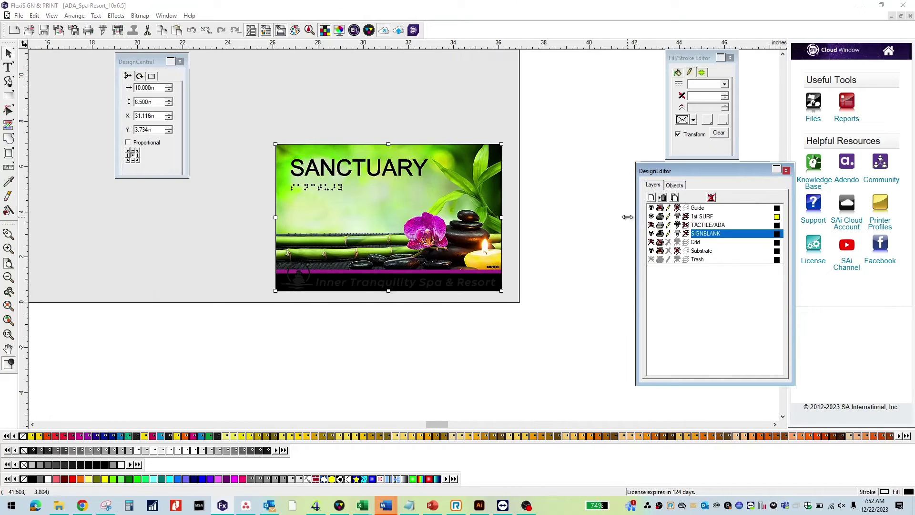
left_click(369, 30)
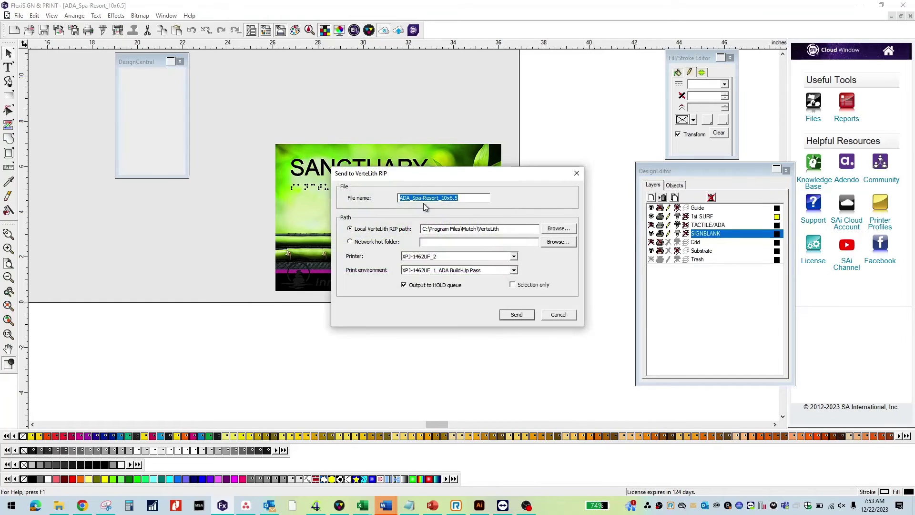
left_click(470, 270)
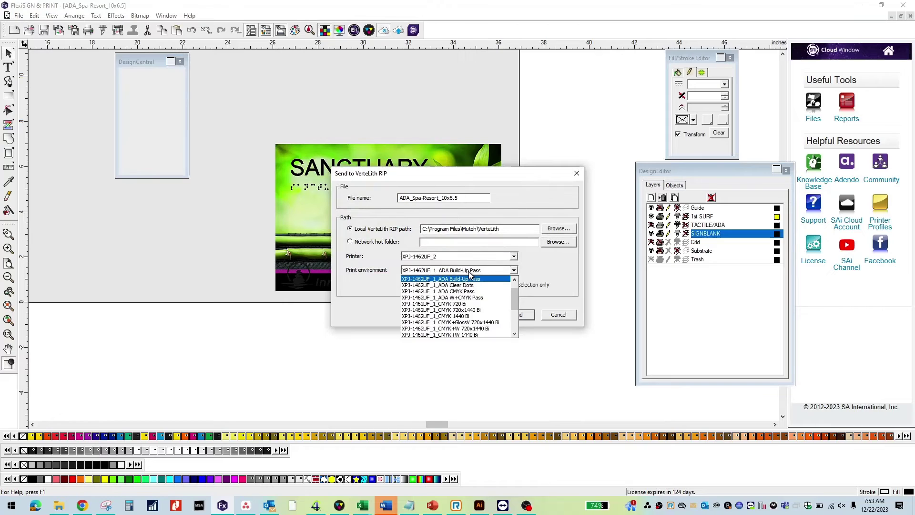
left_click(465, 297)
left_click(509, 318)
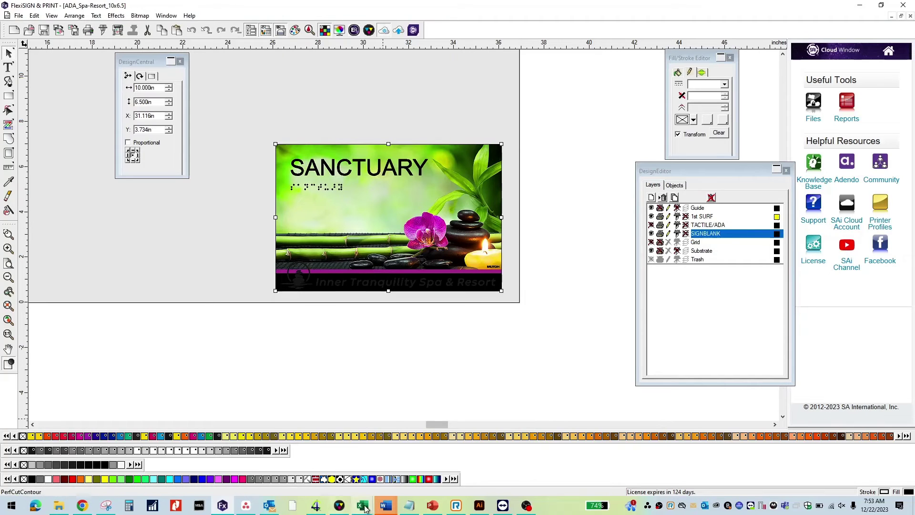
In VerteLith, open the Printer Properties of the ADA_Spa-Resort_10x6.pdf build-up job.
left_click(346, 508)
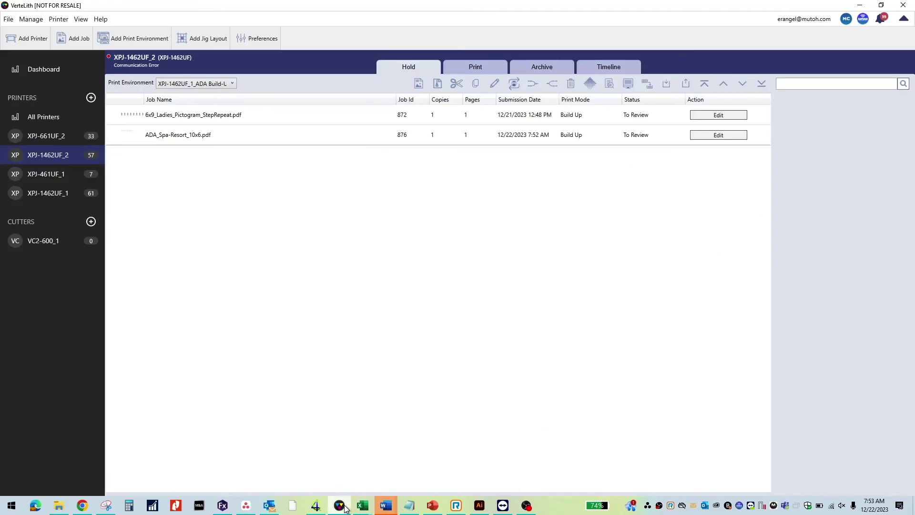
left_click(232, 138)
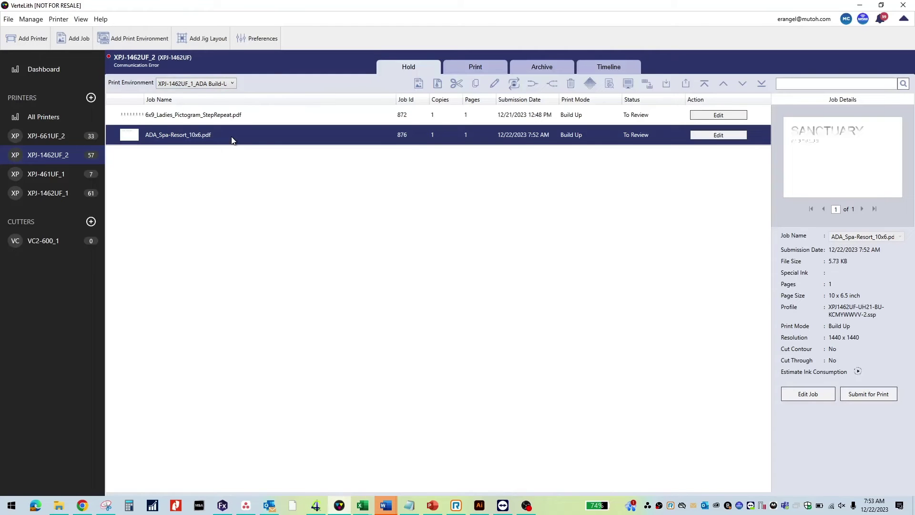
left_click(710, 138)
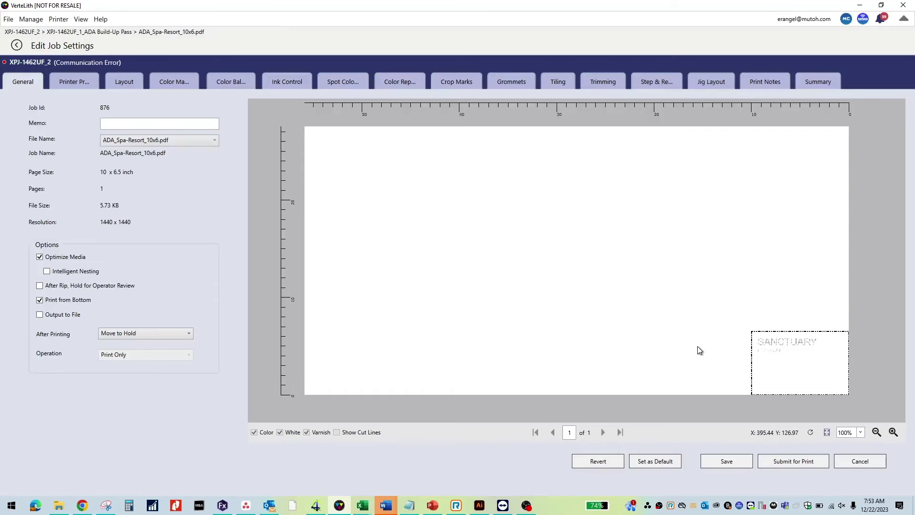
left_click(75, 84)
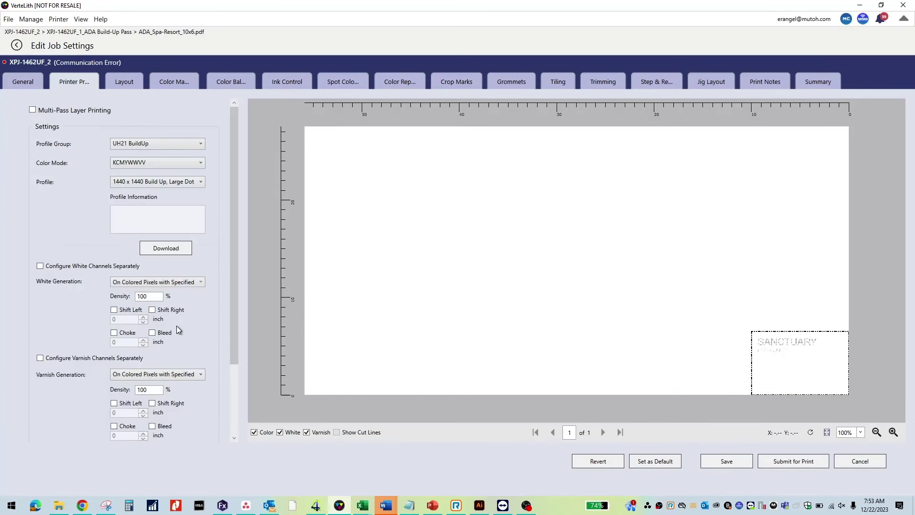
Check the Color, White and Varnish previews, then return to the Hold job list.
left_click(254, 433)
left_click(280, 432)
left_click(279, 433)
left_click(307, 432)
left_click(307, 433)
left_click(862, 465)
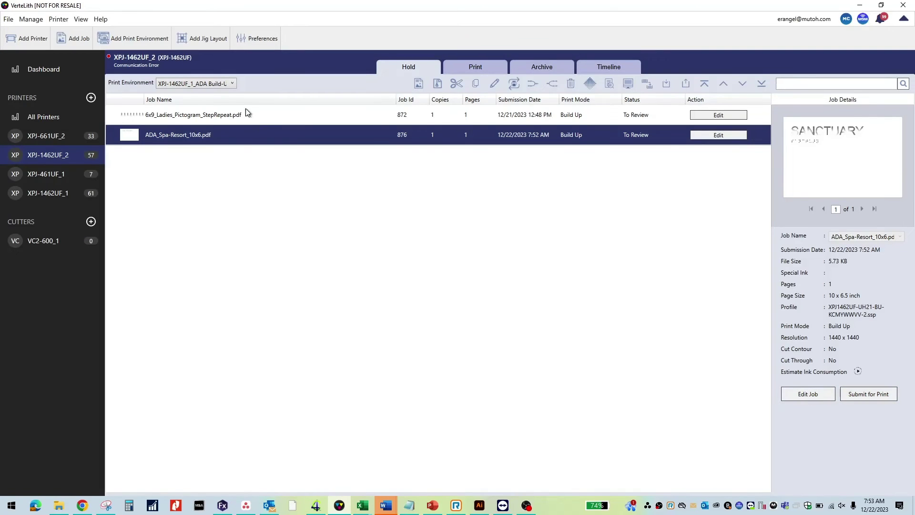
Open the ADA_Spa-Resort_10x6.pdf job's Printer Properties in the ADA W+CMYK Pass environment.
left_click(226, 86)
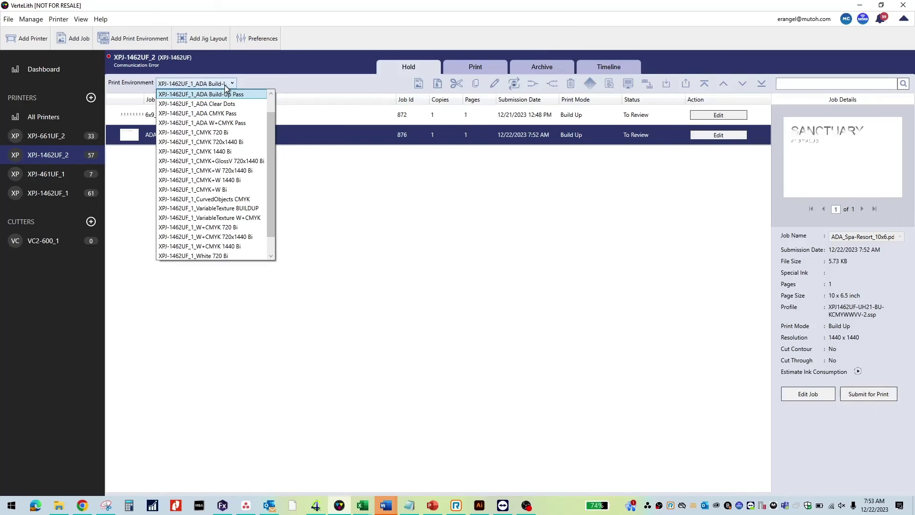
left_click(225, 123)
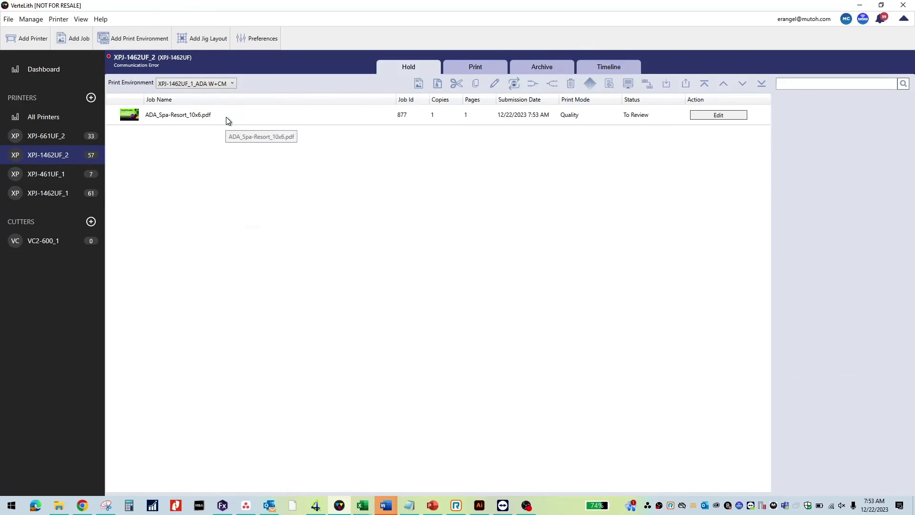
left_click(225, 114)
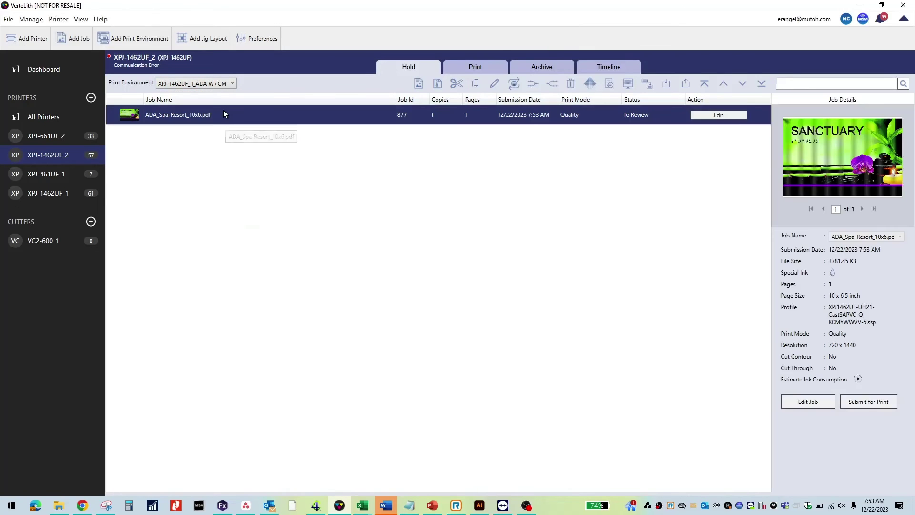
left_click(711, 115)
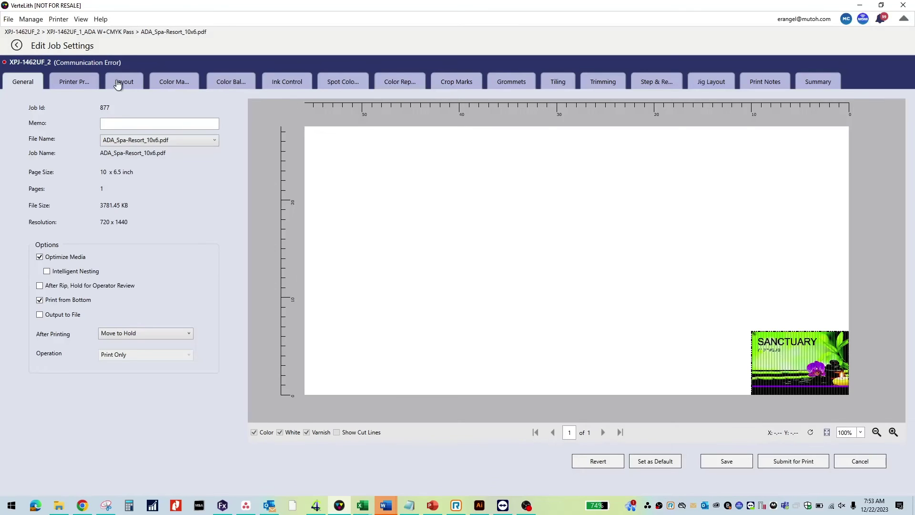
left_click(79, 84)
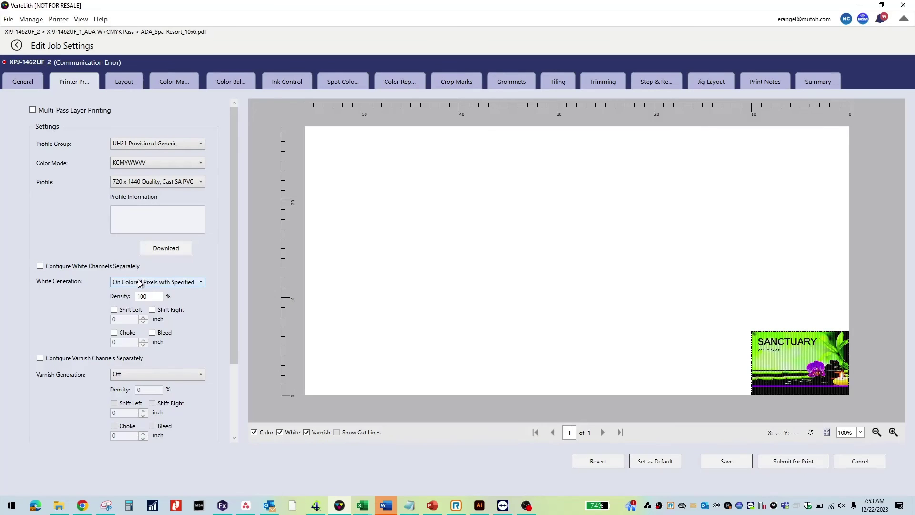
Set White Generation to Spot Color (Spot_White), check the white preview, and save.
left_click(139, 283)
left_click(142, 300)
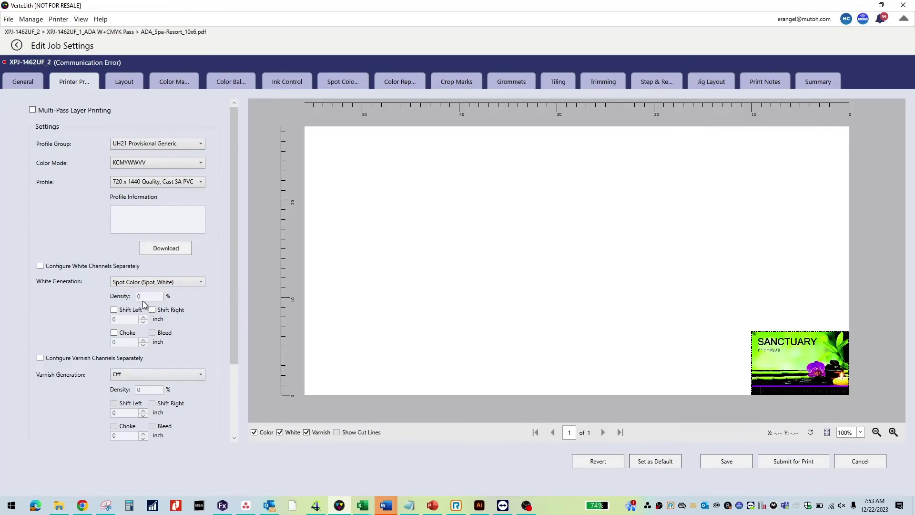
left_click(254, 432)
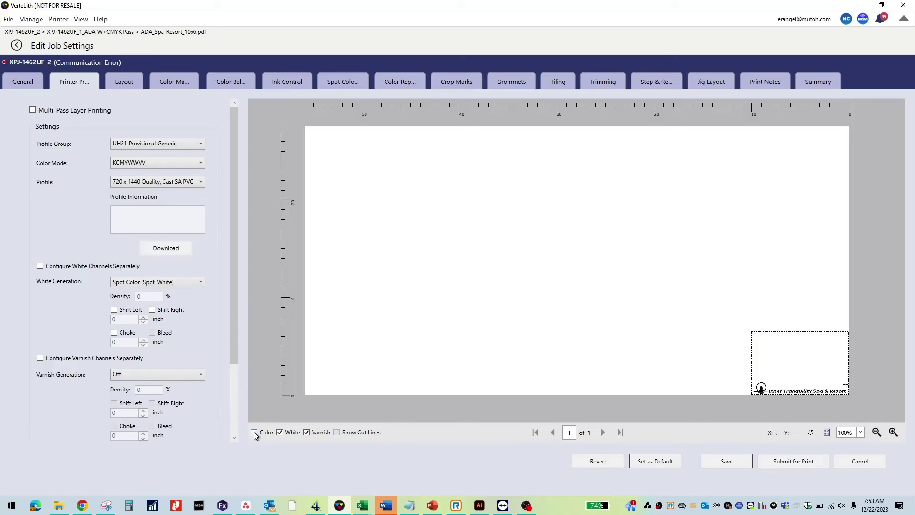
left_click(254, 432)
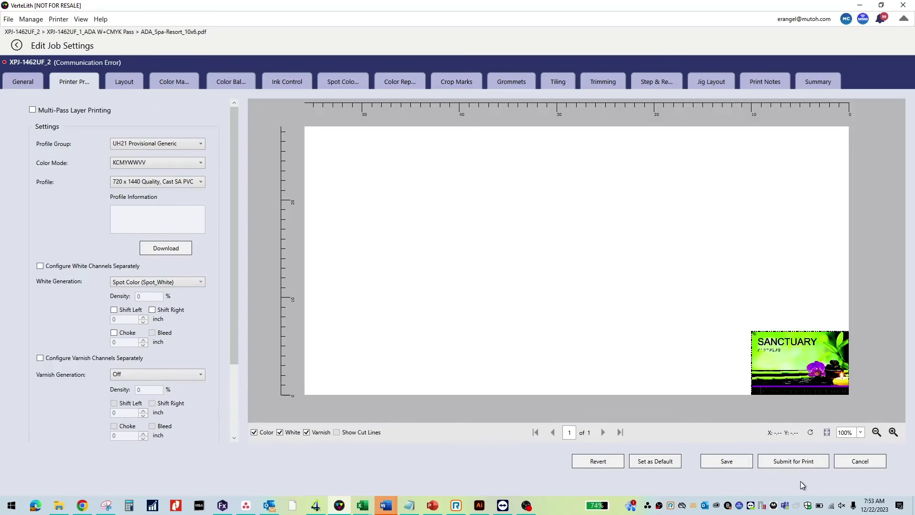
left_click(726, 461)
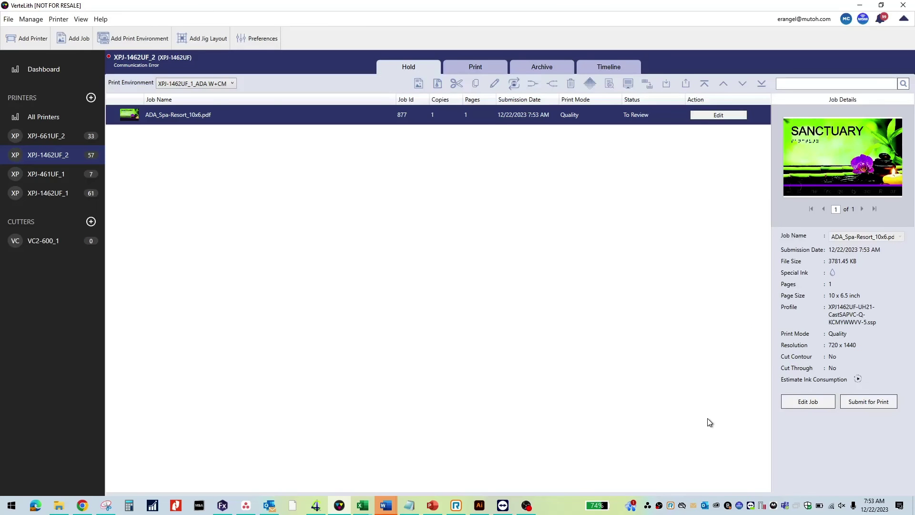